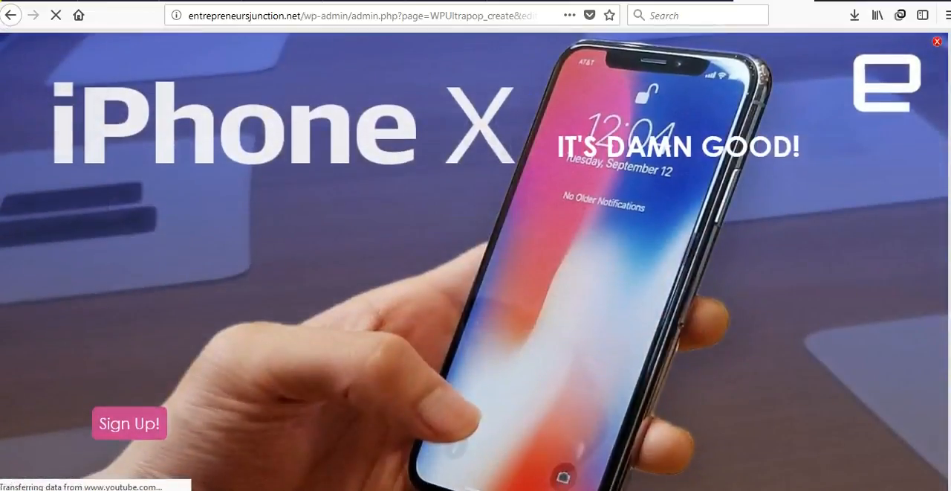
Close the fullscreen popup preview and examine the popup types available for the campaign
{"action": "left_click", "coordinate": [938, 43]}
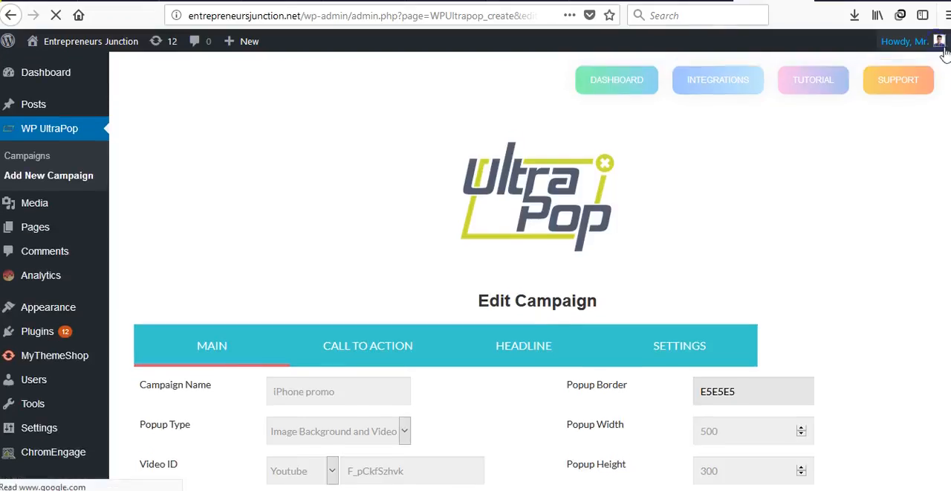
{"action": "scroll", "coordinate": [938, 43], "scroll_direction": "down", "scroll_amount": 3}
{"action": "scroll", "coordinate": [476, 298], "scroll_direction": "down", "scroll_amount": 4}
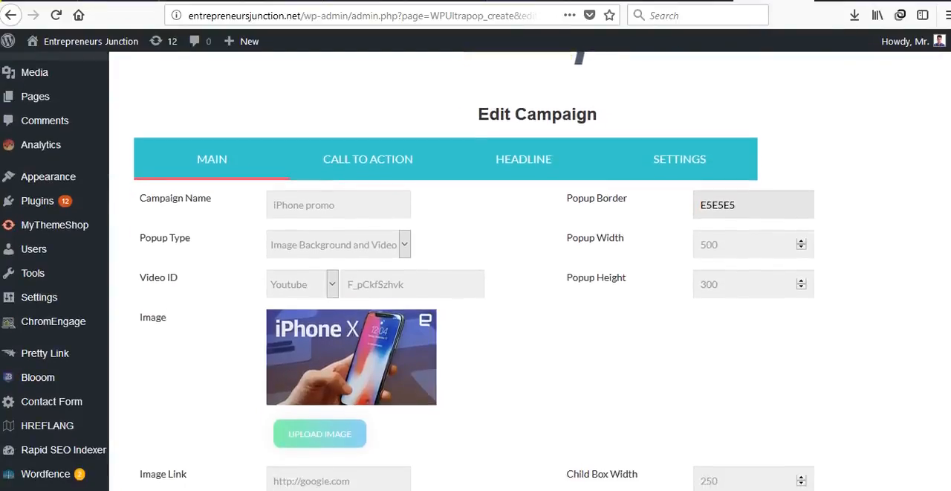
{"action": "scroll", "coordinate": [475, 297], "scroll_direction": "up", "scroll_amount": 5}
{"action": "scroll", "coordinate": [475, 297], "scroll_direction": "down", "scroll_amount": 3}
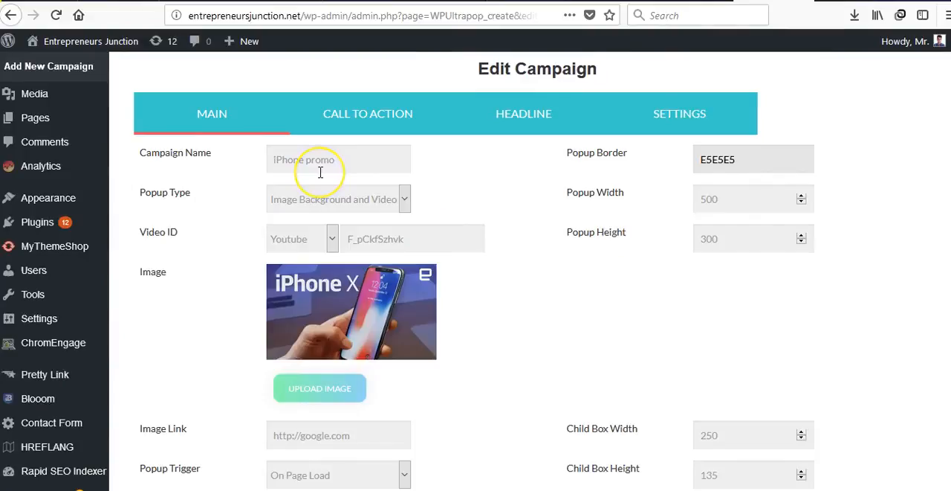
{"action": "left_click", "coordinate": [321, 200]}
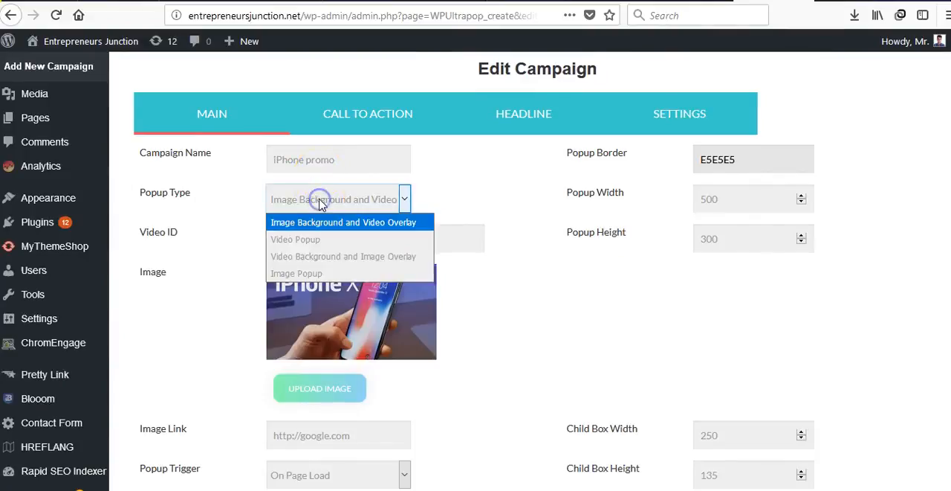
{"action": "left_click", "coordinate": [261, 250]}
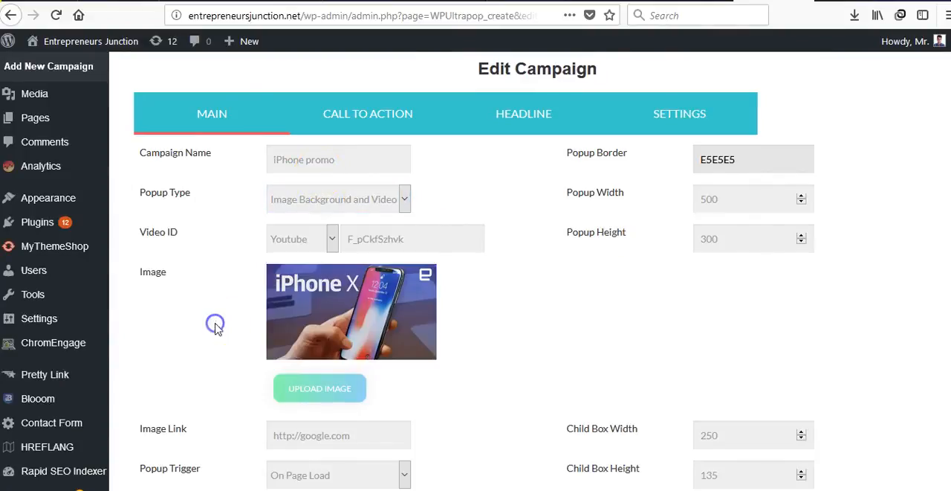
Set the popup position to Right
{"action": "scroll", "coordinate": [233, 304], "scroll_direction": "down", "scroll_amount": 6}
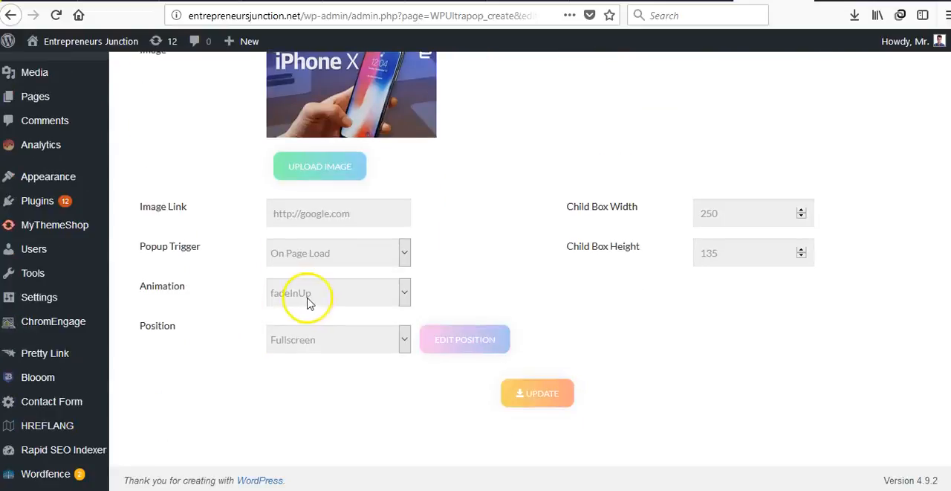
{"action": "left_click", "coordinate": [308, 339]}
{"action": "left_click", "coordinate": [312, 362]}
{"action": "scroll", "coordinate": [310, 359], "scroll_direction": "up", "scroll_amount": 3}
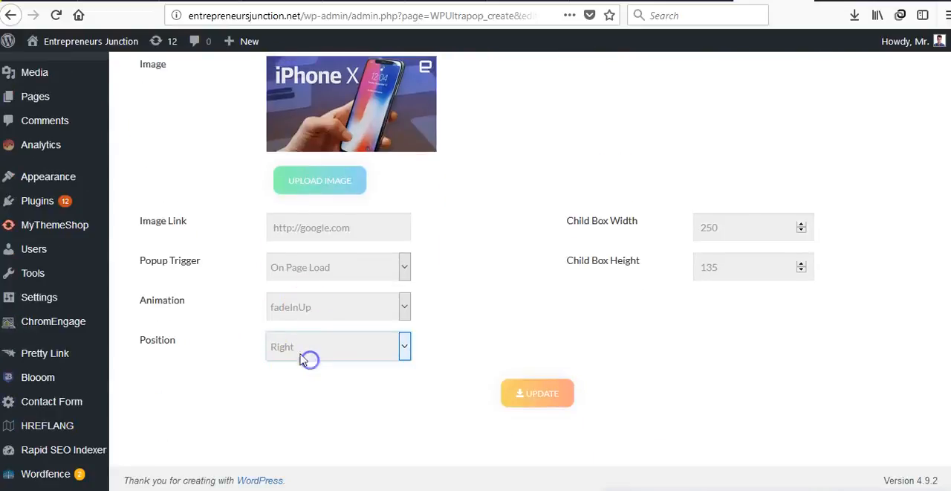
{"action": "scroll", "coordinate": [237, 320], "scroll_direction": "up", "scroll_amount": 11}
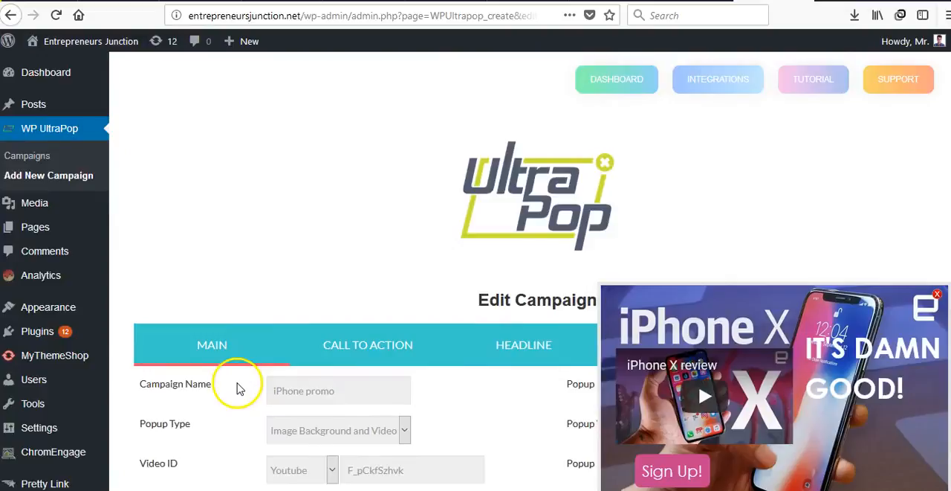
Try the Video Popup type and the Image Popup type for the campaign
{"action": "scroll", "coordinate": [238, 387], "scroll_direction": "down", "scroll_amount": 4}
{"action": "left_click", "coordinate": [328, 300]}
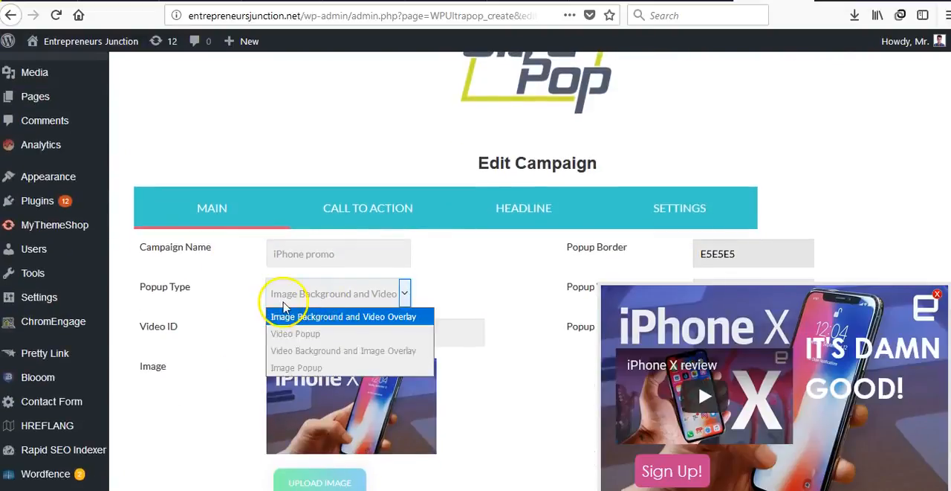
{"action": "scroll", "coordinate": [282, 307], "scroll_direction": "down", "scroll_amount": 1}
{"action": "left_click", "coordinate": [279, 254]}
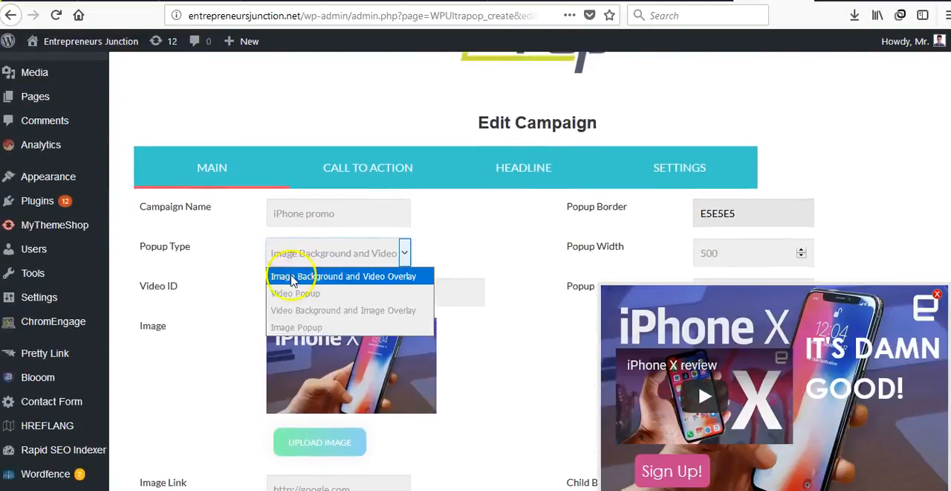
{"action": "left_click", "coordinate": [304, 294]}
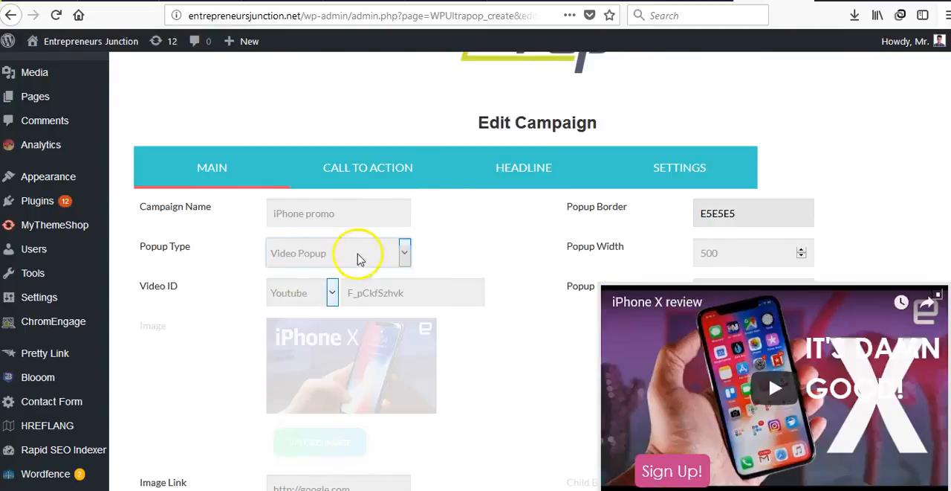
{"action": "left_click", "coordinate": [358, 255]}
{"action": "left_click", "coordinate": [341, 329]}
Try the Video Background and Image Overlay popup type, and return to Image Background and Video Overlay
{"action": "left_click", "coordinate": [353, 256]}
{"action": "left_click", "coordinate": [347, 308]}
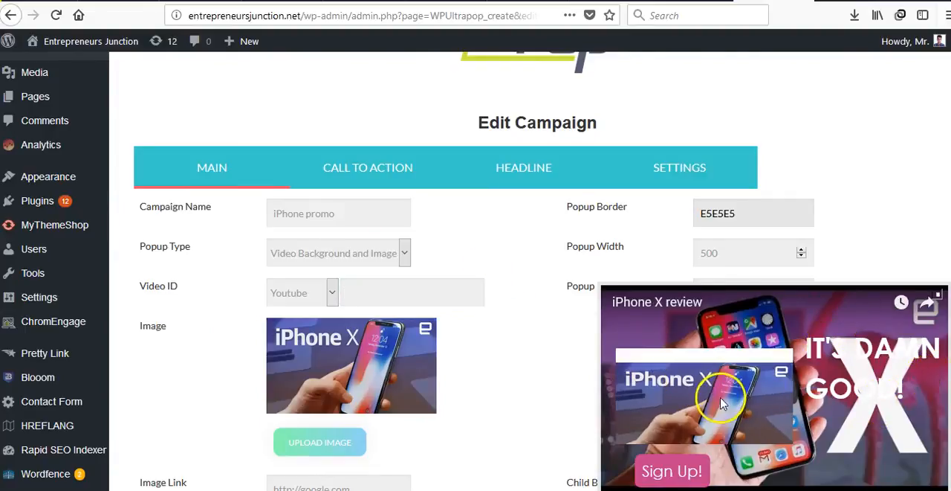
{"action": "left_click", "coordinate": [355, 260]}
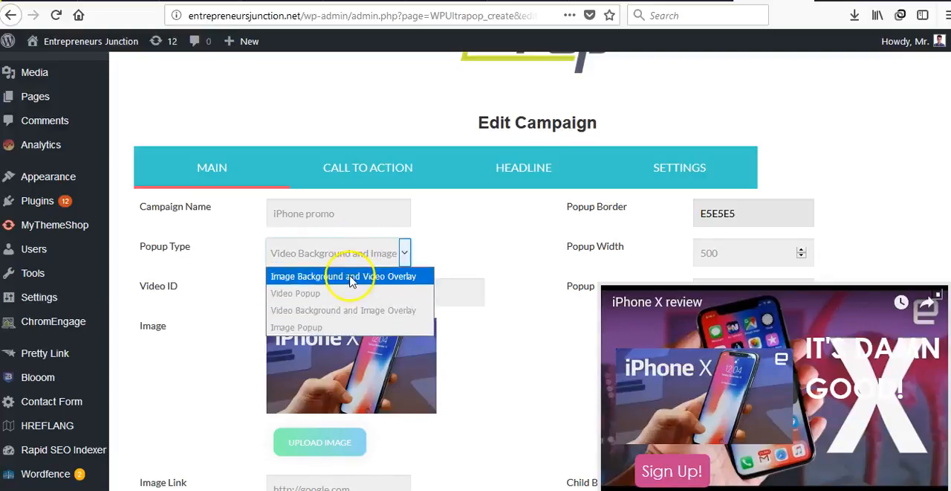
{"action": "left_click", "coordinate": [352, 278]}
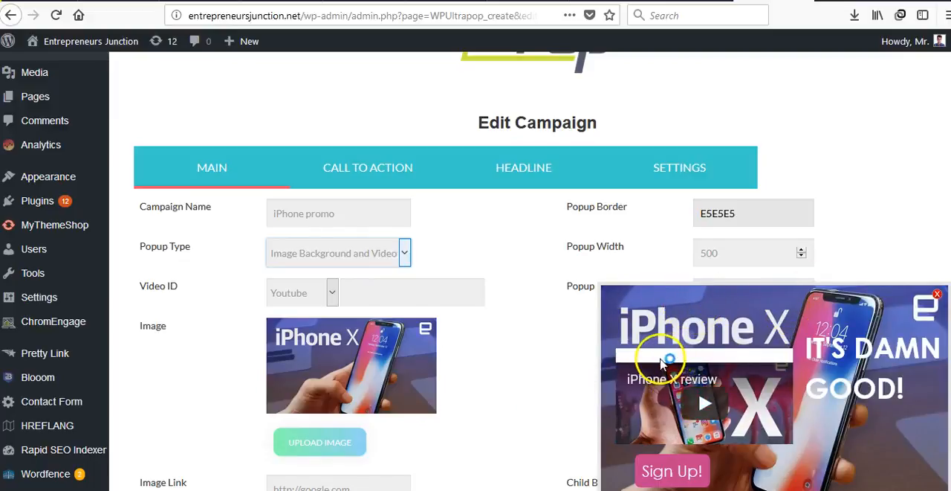
Set the popup border colour to green, 42E560
{"action": "scroll", "coordinate": [261, 340], "scroll_direction": "down", "scroll_amount": 3}
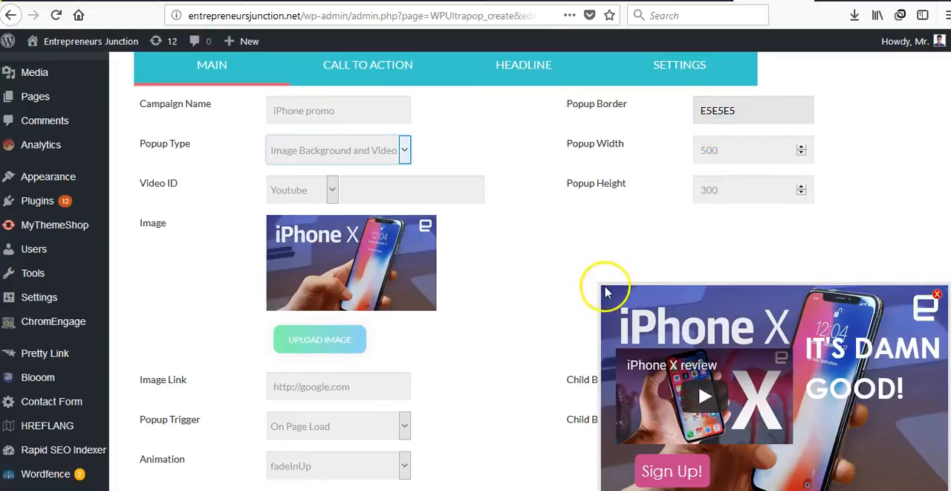
{"action": "left_click", "coordinate": [734, 141]}
{"action": "left_click", "coordinate": [758, 113]}
{"action": "mouse_move", "coordinate": [740, 164]}
{"action": "left_mouse_down"}
{"action": "mouse_move", "coordinate": [732, 179]}
{"action": "mouse_move", "coordinate": [786, 148]}
{"action": "mouse_move", "coordinate": [743, 154]}
{"action": "left_mouse_up"}
{"action": "left_click", "coordinate": [618, 223]}
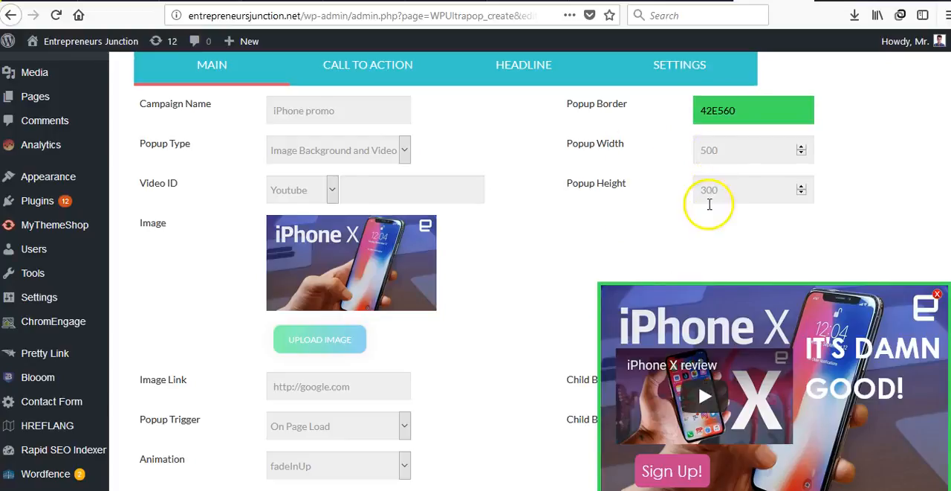
Nudge the video overlay slightly and move the headline "IT'S DAMN GOOD!" lower in the popup preview
{"action": "scroll", "coordinate": [525, 273], "scroll_direction": "down", "scroll_amount": 1}
{"action": "scroll", "coordinate": [525, 273], "scroll_direction": "down", "scroll_amount": 1}
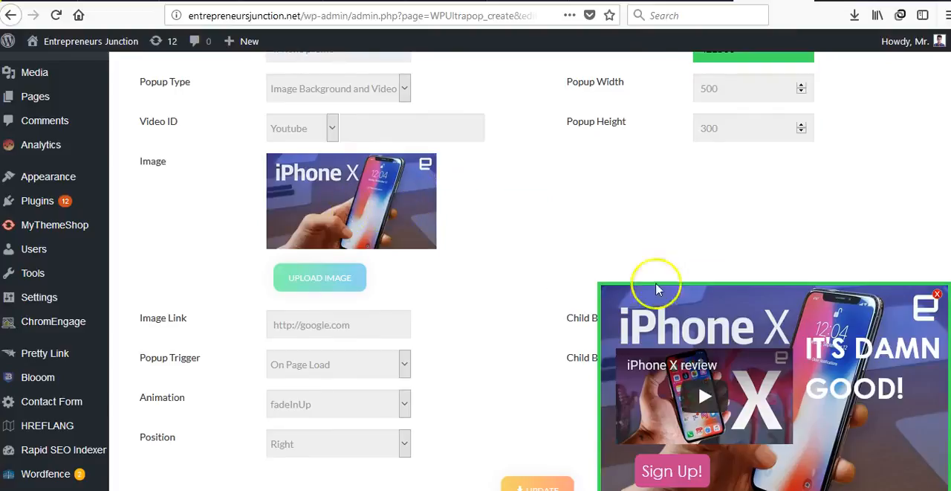
{"action": "scroll", "coordinate": [486, 278], "scroll_direction": "down", "scroll_amount": 3}
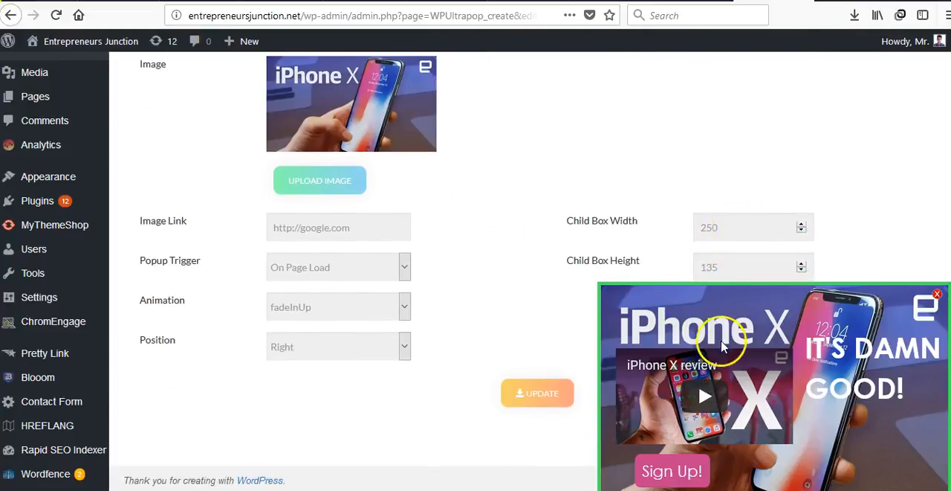
{"action": "left_click", "coordinate": [703, 358]}
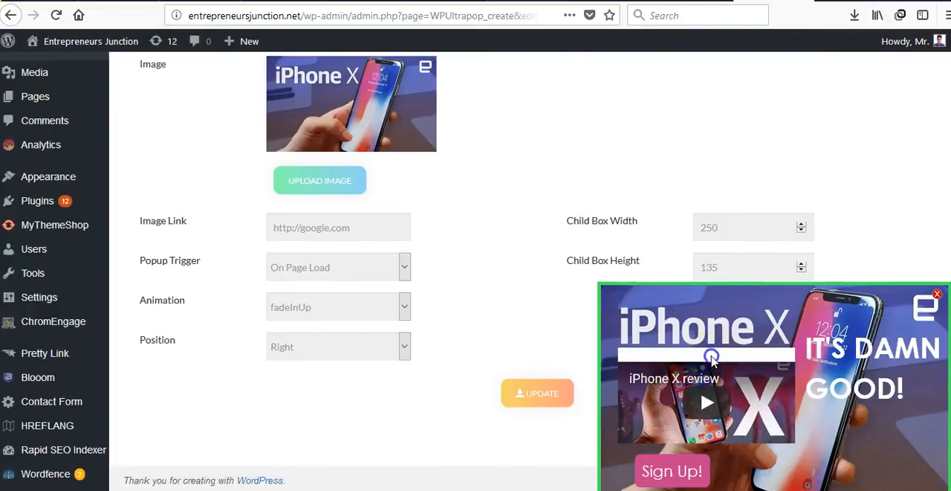
{"action": "left_click", "coordinate": [728, 223]}
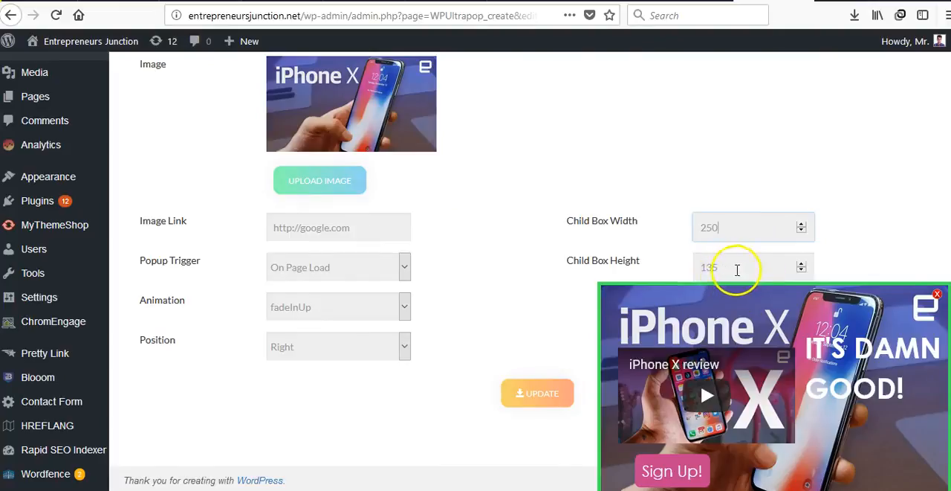
{"action": "left_click_drag", "start_coordinate": [855, 348], "coordinate": [866, 379]}
{"action": "scroll", "coordinate": [520, 261], "scroll_direction": "up", "scroll_amount": 1}
{"action": "scroll", "coordinate": [516, 263], "scroll_direction": "down", "scroll_amount": 1}
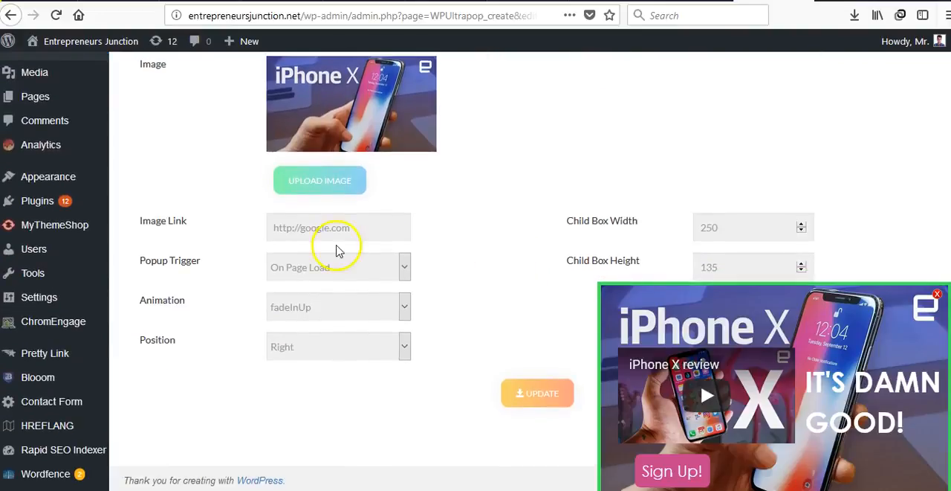
Highlight the URL in the popup's image link field
{"action": "left_click", "coordinate": [272, 230]}
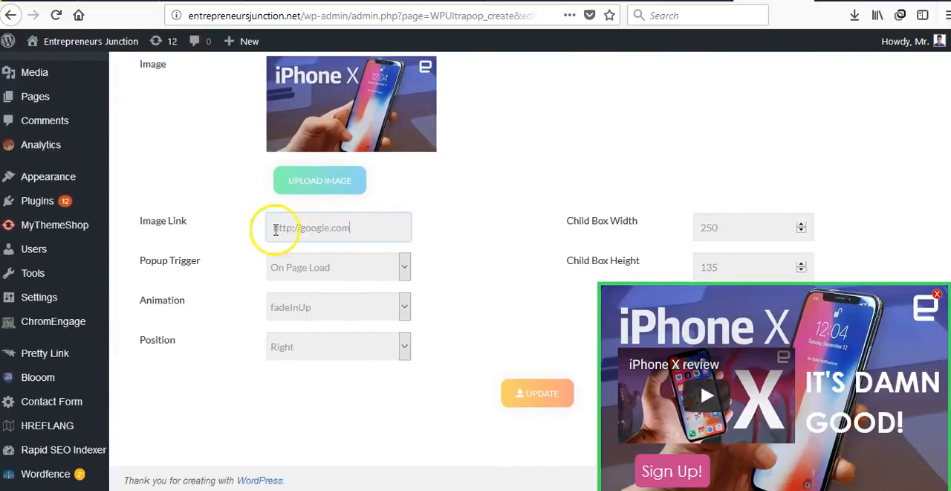
{"action": "left_click_drag", "start_coordinate": [275, 229], "coordinate": [350, 230]}
{"action": "left_click", "coordinate": [351, 231]}
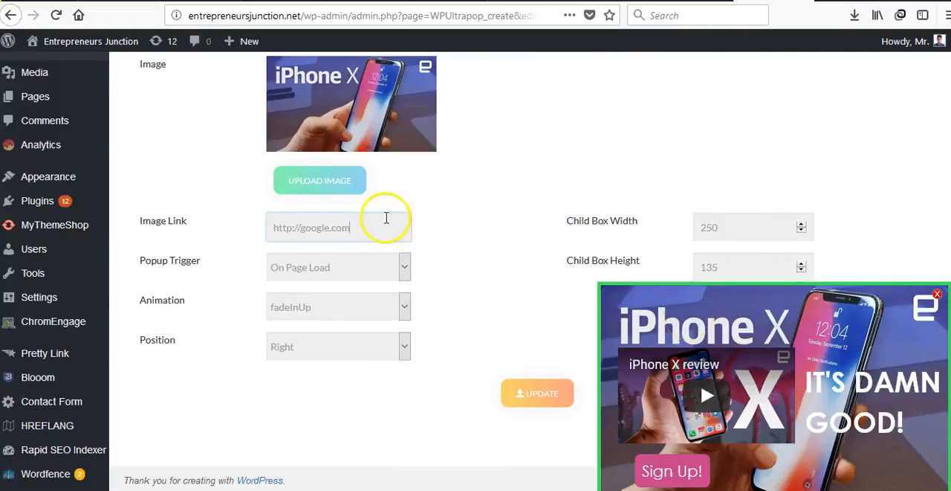
{"action": "left_click_drag", "start_coordinate": [350, 231], "coordinate": [268, 231]}
{"action": "left_click", "coordinate": [268, 229]}
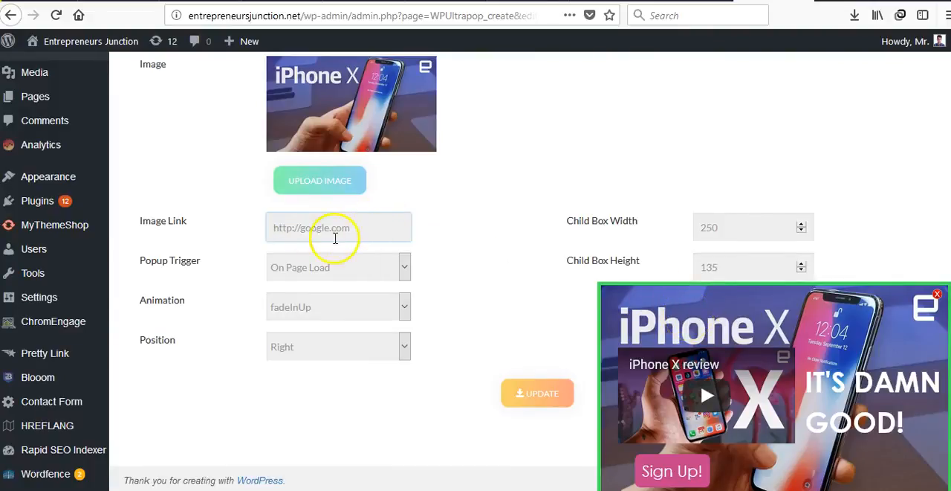
Set the popup trigger to On Scroll by Percentage with a scroll range of 43%
{"action": "left_click", "coordinate": [278, 262]}
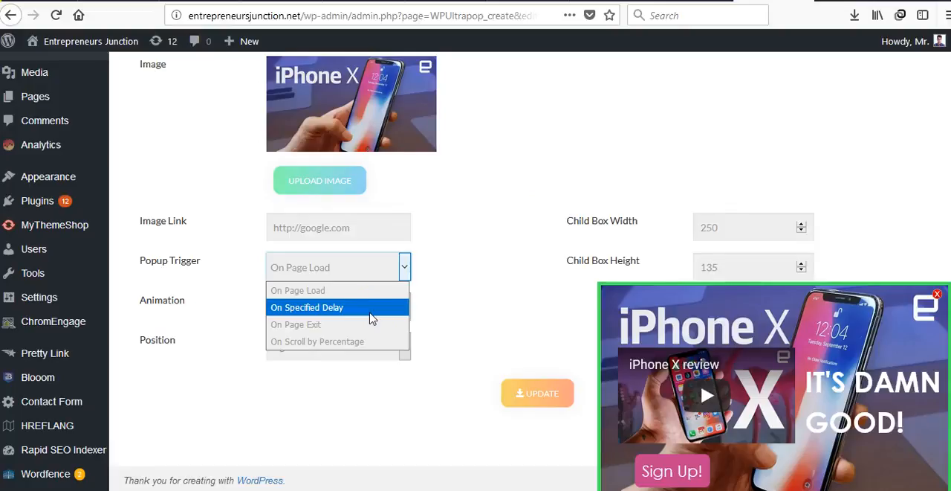
{"action": "left_click", "coordinate": [364, 341]}
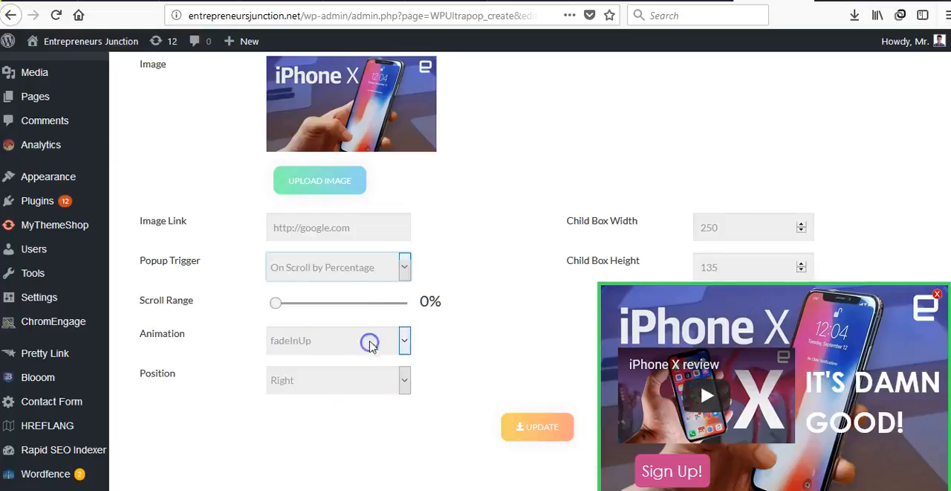
{"action": "left_click_drag", "start_coordinate": [276, 304], "coordinate": [309, 313]}
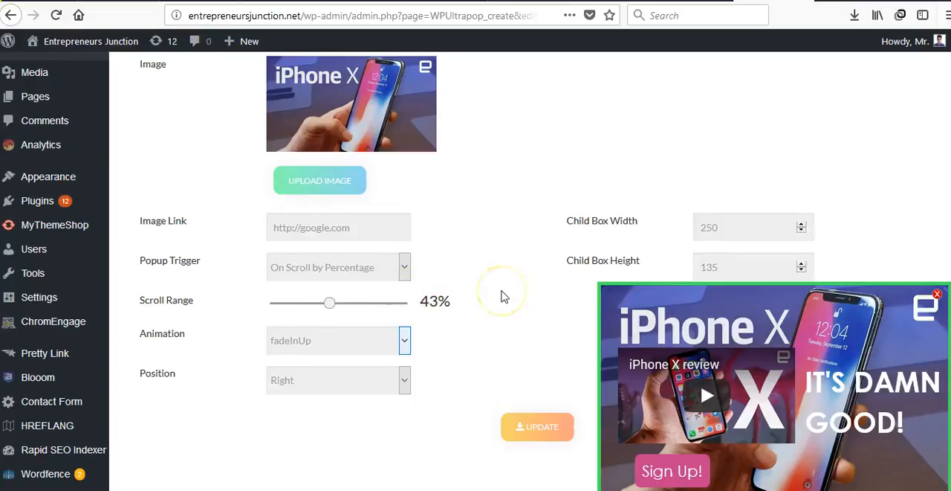
{"action": "scroll", "coordinate": [501, 296], "scroll_direction": "down", "scroll_amount": 1}
{"action": "scroll", "coordinate": [501, 296], "scroll_direction": "up", "scroll_amount": 4}
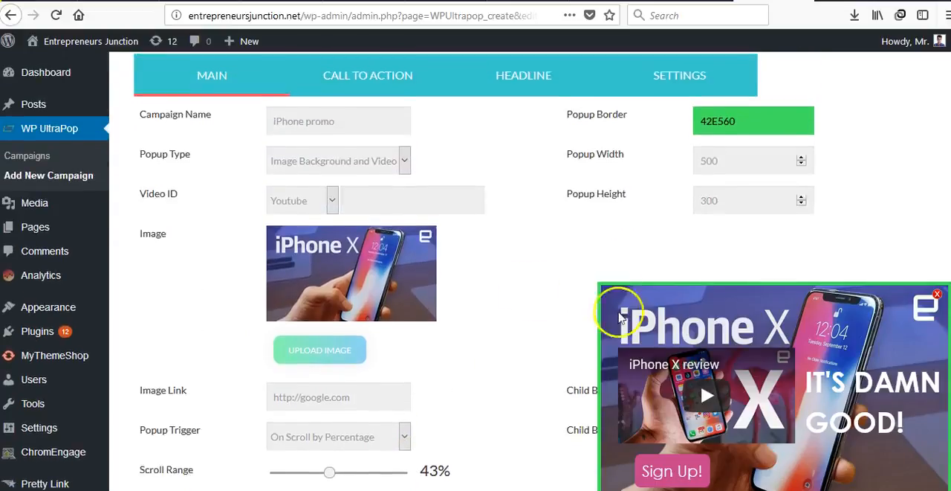
Set the popup trigger back to On Page Load
{"action": "scroll", "coordinate": [508, 350], "scroll_direction": "down", "scroll_amount": 3}
{"action": "scroll", "coordinate": [508, 349], "scroll_direction": "down", "scroll_amount": 1}
{"action": "left_click", "coordinate": [321, 253]}
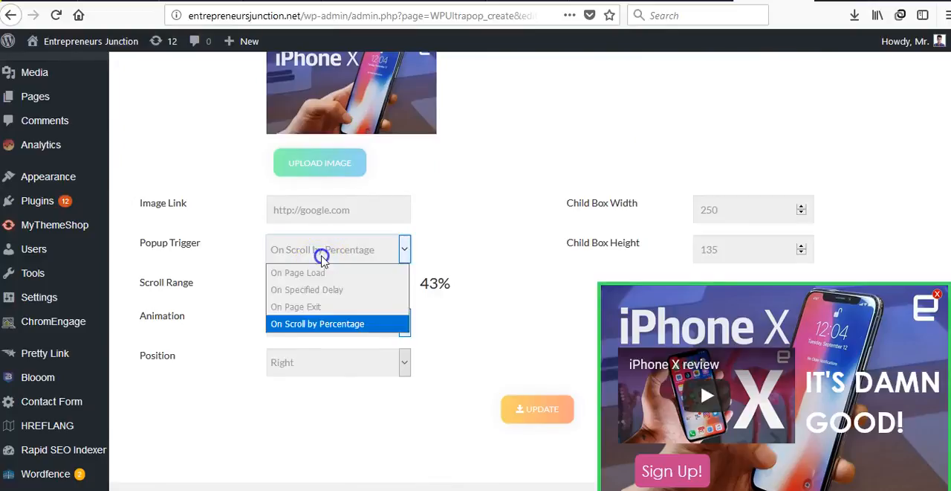
{"action": "left_click", "coordinate": [322, 273]}
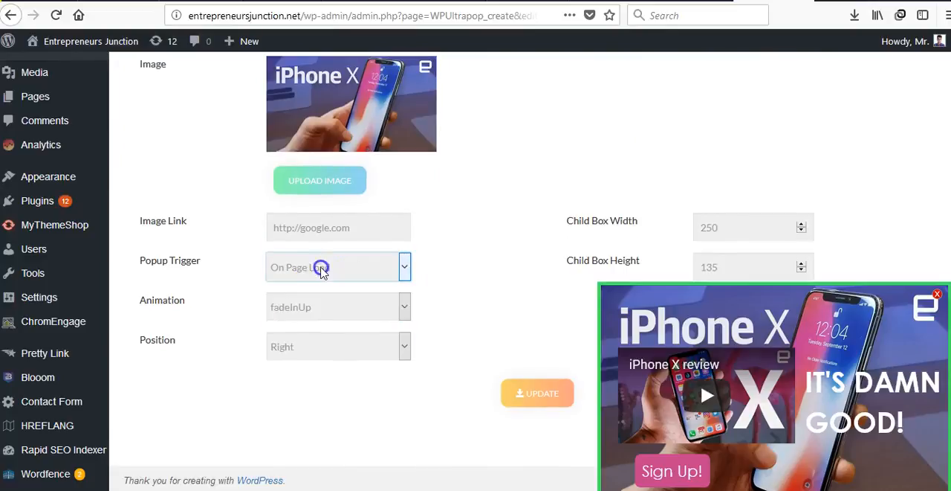
Set the popup's entrance animation to bounceInRight
{"action": "left_click", "coordinate": [307, 312]}
{"action": "left_click", "coordinate": [315, 316]}
{"action": "left_click", "coordinate": [315, 322]}
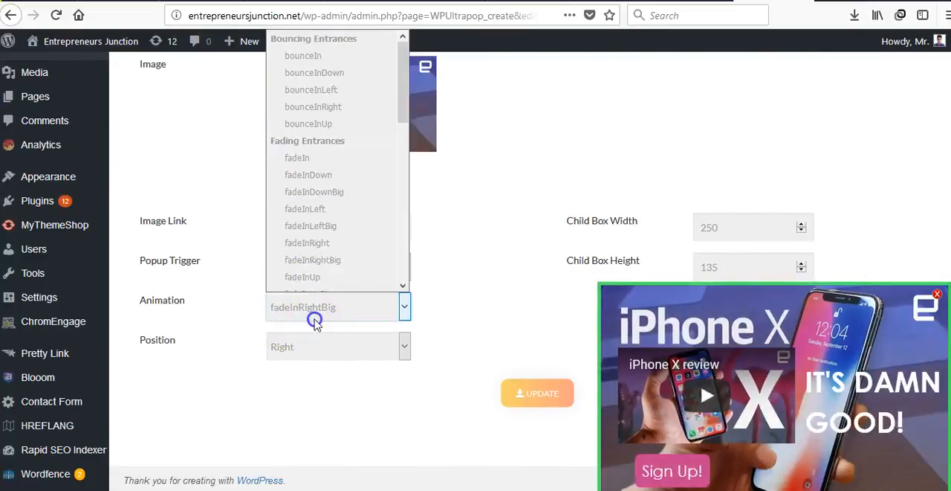
{"action": "left_click", "coordinate": [331, 96]}
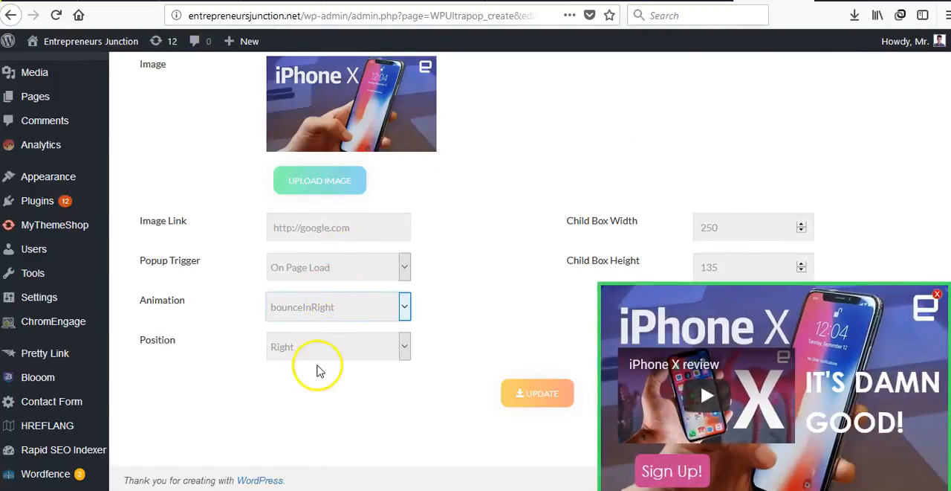
Set the popup position to Fullscreen and open the popup for position editing
{"action": "left_click", "coordinate": [342, 353]}
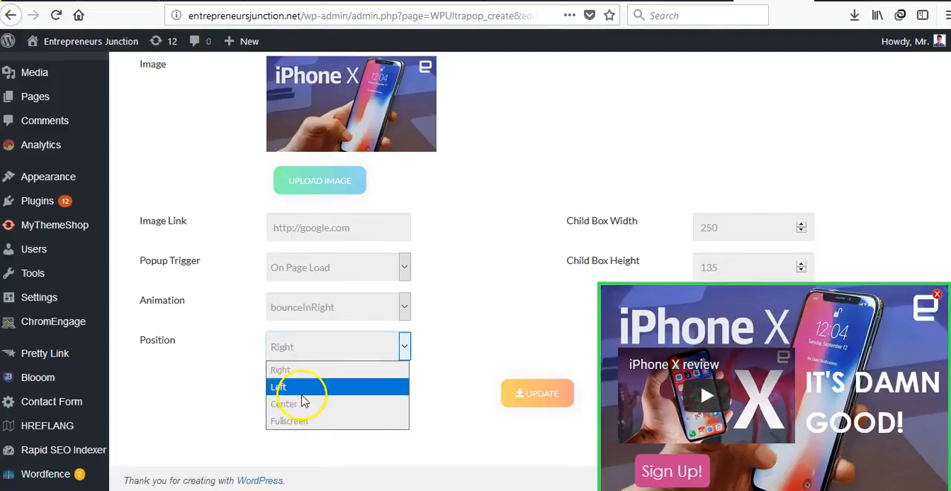
{"action": "left_click", "coordinate": [333, 422]}
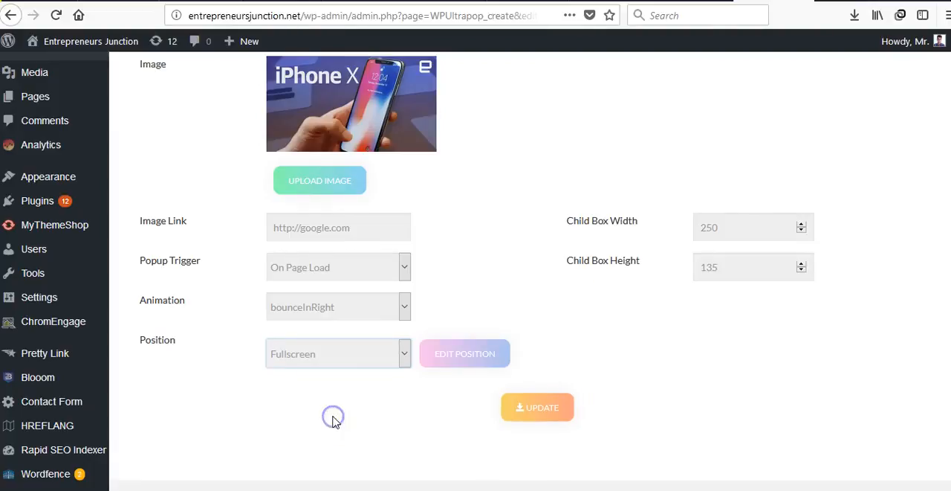
{"action": "left_click", "coordinate": [463, 355]}
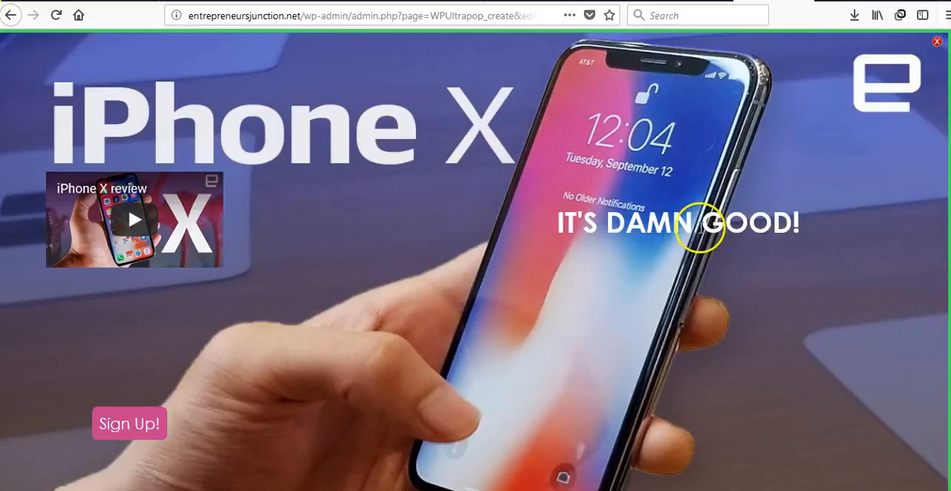
Close the fullscreen popup preview and set the popup position to Right
{"action": "left_click", "coordinate": [937, 47]}
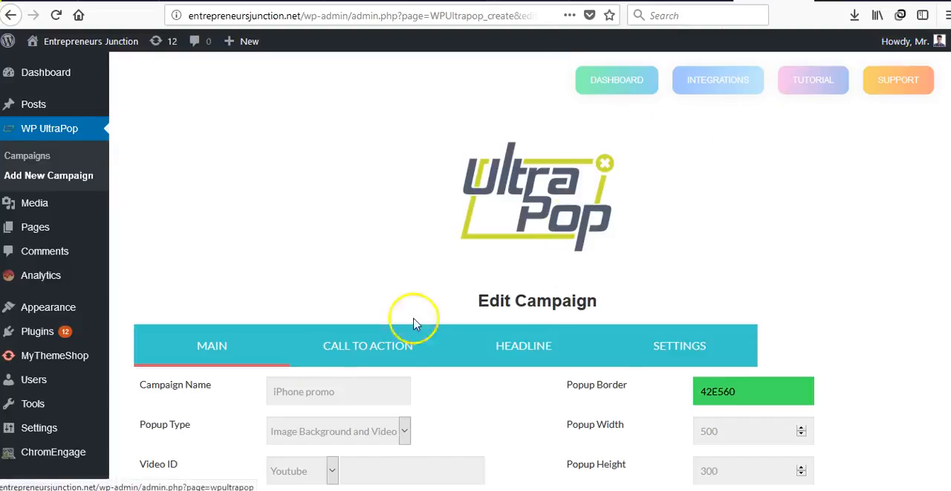
{"action": "scroll", "coordinate": [302, 377], "scroll_direction": "down", "scroll_amount": 6}
{"action": "left_click", "coordinate": [327, 290]}
{"action": "left_click", "coordinate": [328, 290]}
{"action": "left_click", "coordinate": [315, 340]}
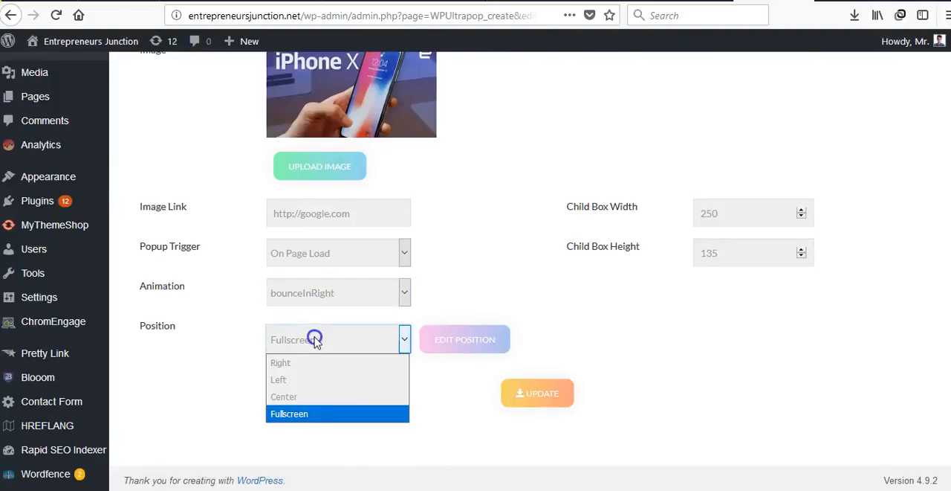
{"action": "left_click", "coordinate": [317, 362]}
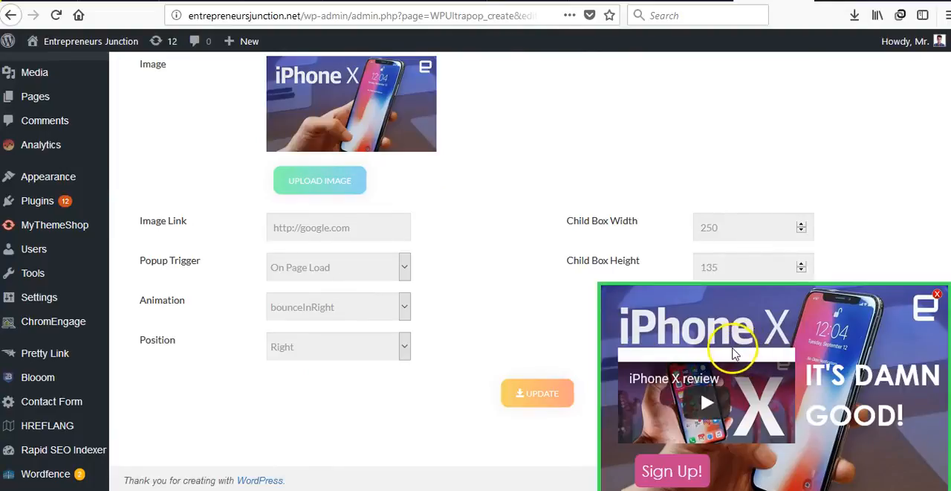
Open the campaign's call-to-action settings and move the Sign Up! button slightly to the right within the popup preview
{"action": "scroll", "coordinate": [474, 281], "scroll_direction": "up", "scroll_amount": 3}
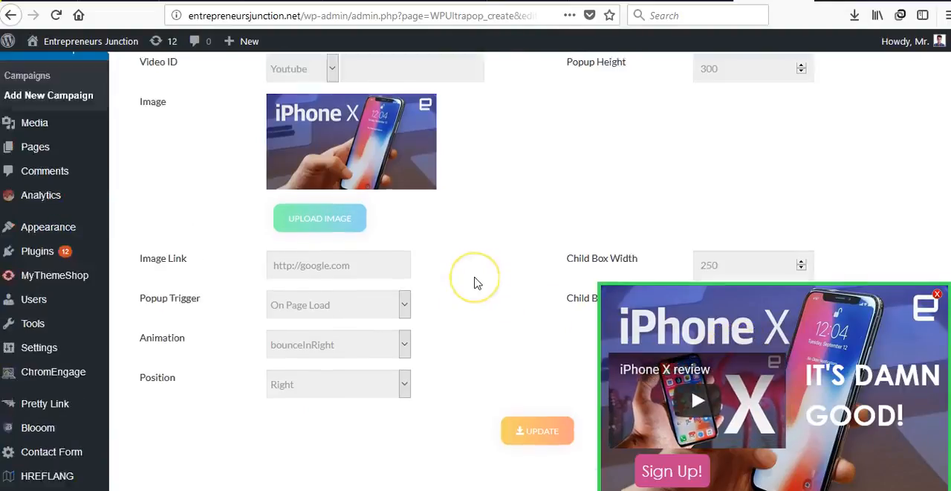
{"action": "scroll", "coordinate": [476, 281], "scroll_direction": "up", "scroll_amount": 8}
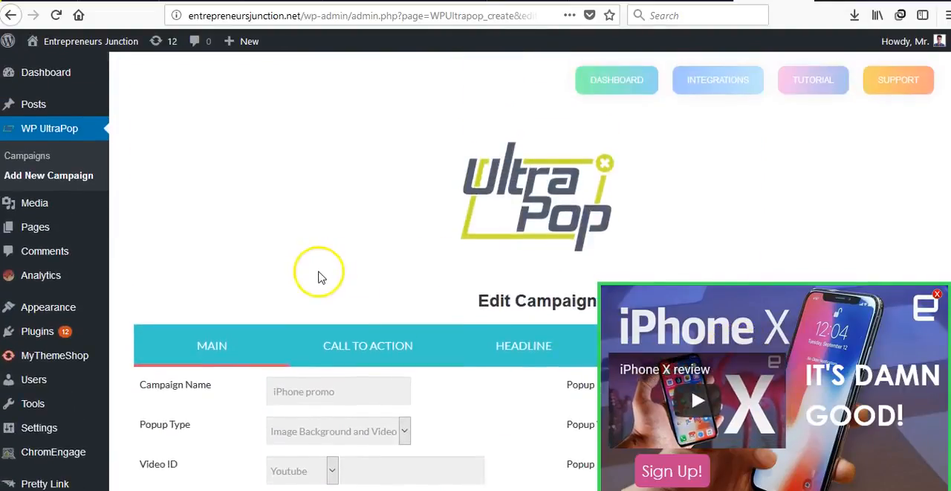
{"action": "left_click", "coordinate": [336, 332]}
{"action": "scroll", "coordinate": [319, 263], "scroll_direction": "down", "scroll_amount": 4}
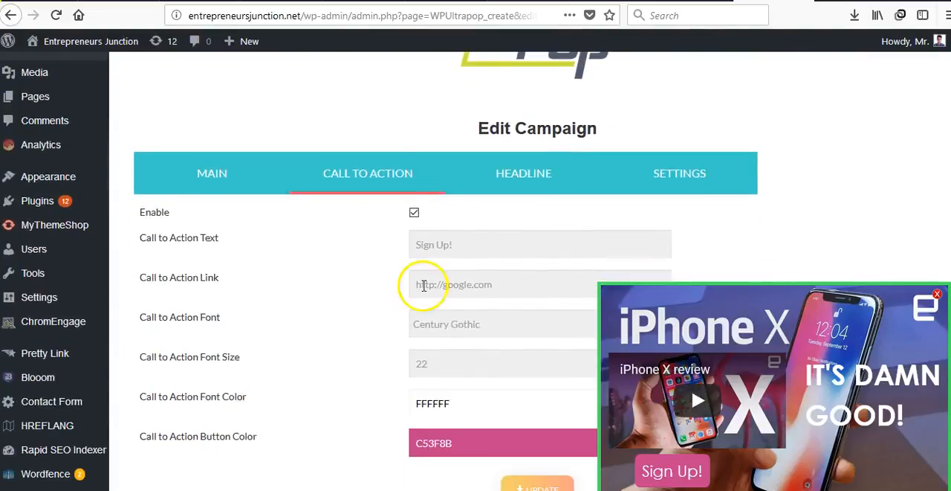
{"action": "scroll", "coordinate": [416, 284], "scroll_direction": "down", "scroll_amount": 2}
{"action": "mouse_move", "coordinate": [669, 461]}
{"action": "left_mouse_down"}
{"action": "mouse_move", "coordinate": [693, 459]}
{"action": "mouse_move", "coordinate": [676, 463]}
{"action": "mouse_move", "coordinate": [686, 466]}
{"action": "left_mouse_up"}
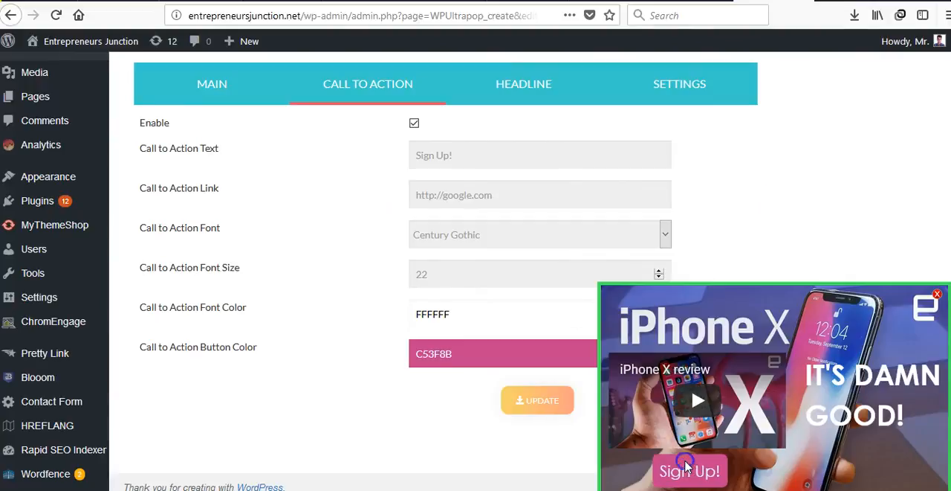
Change the call-to-action text to "GET YOUR IPHONE!"
{"action": "left_click", "coordinate": [515, 152]}
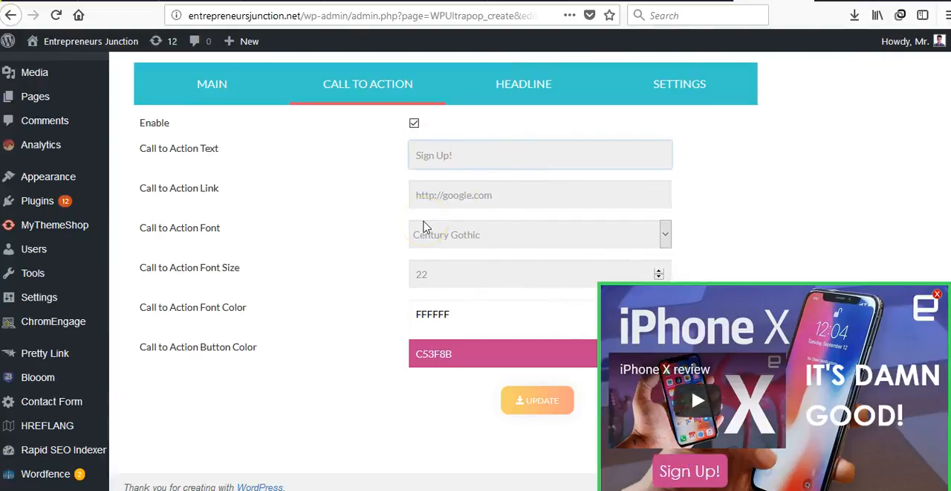
{"action": "type", "text": "GET GET"}
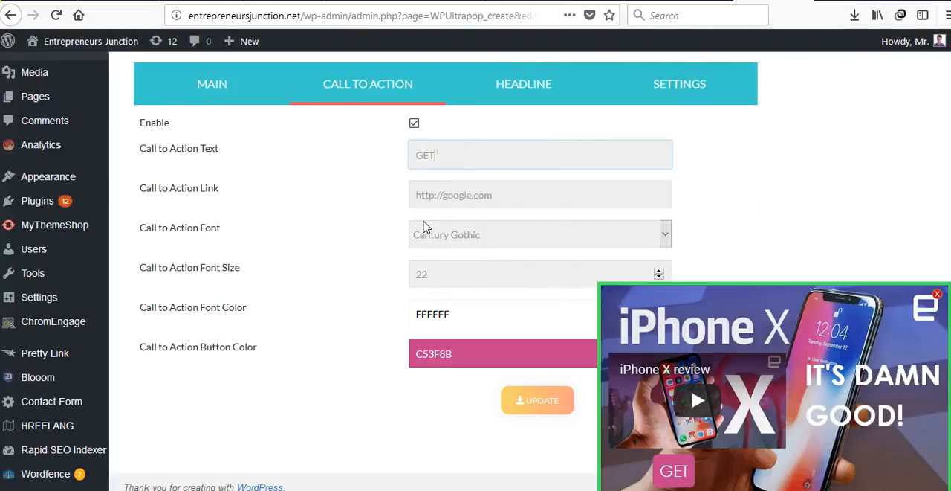
{"action": "type", "text": " YOUR IPH"}
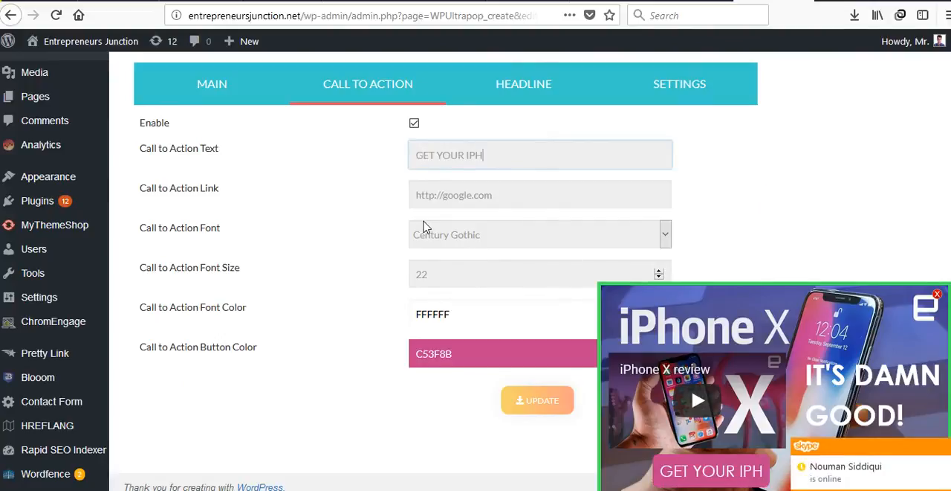
{"action": "type", "text": "ONE!"}
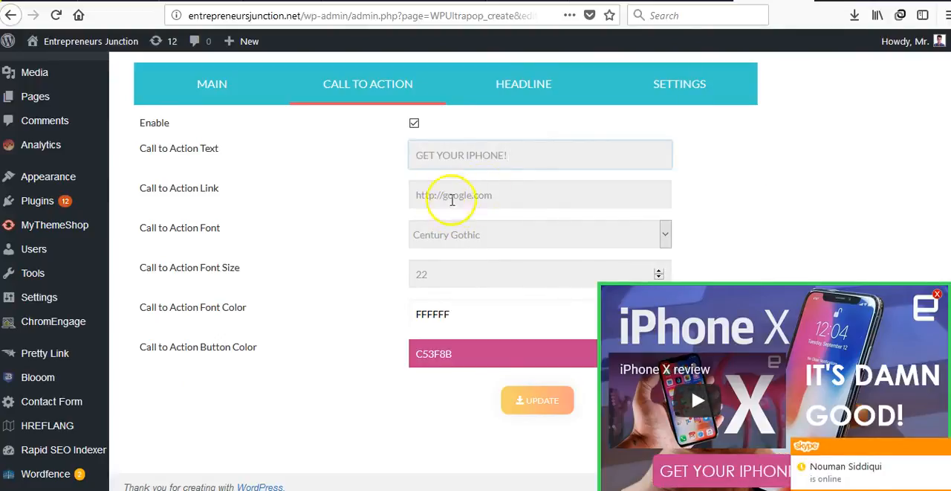
{"action": "left_click", "coordinate": [449, 198]}
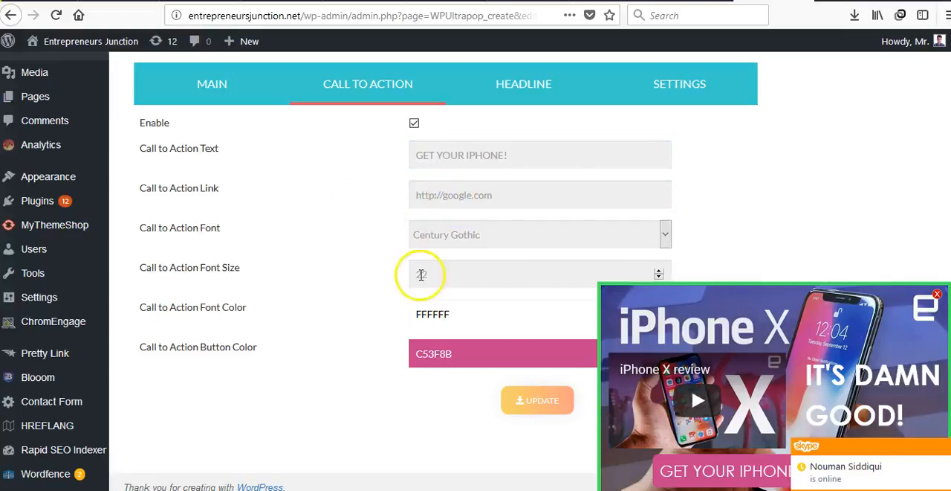
Look through the available call-to-action fonts without changing the font, and set the call-to-action font size to 20
{"action": "left_click", "coordinate": [448, 236]}
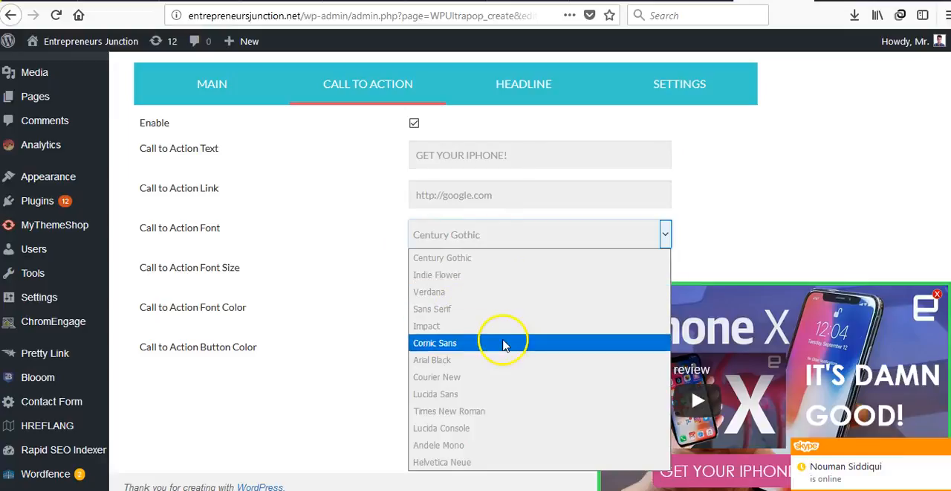
{"action": "left_click", "coordinate": [350, 292]}
{"action": "left_click", "coordinate": [443, 282]}
{"action": "key", "text": "BackSpace"}
{"action": "key", "text": "BackSpace"}
{"action": "type", "text": "15"}
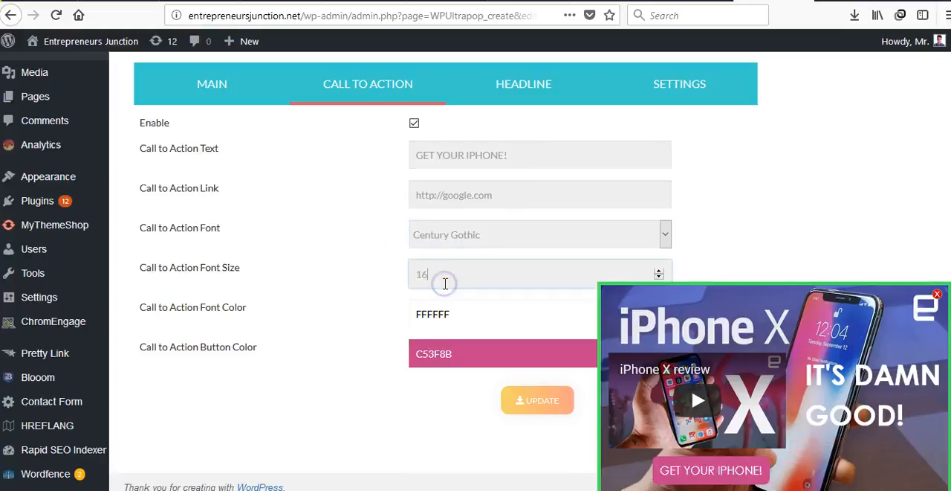
{"action": "key", "text": "BackSpace"}
{"action": "key", "text": "BackSpace"}
{"action": "type", "text": "20"}
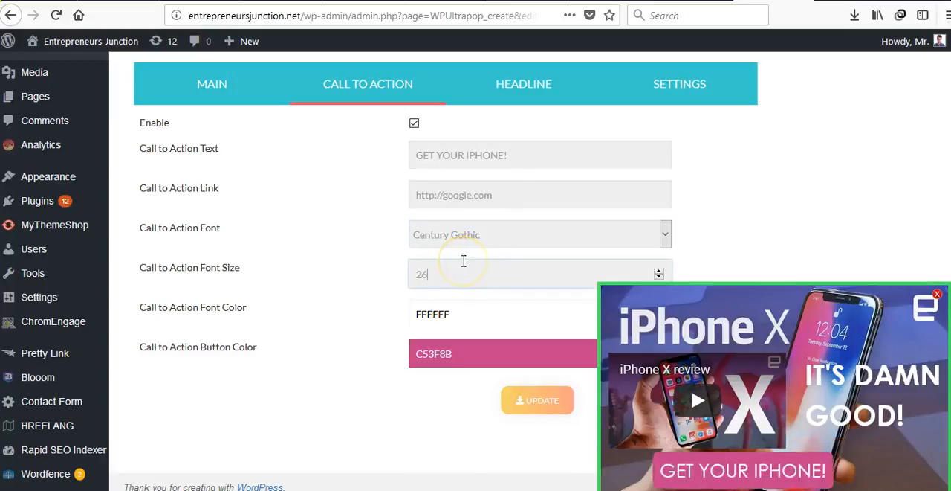
{"action": "left_click", "coordinate": [344, 281]}
{"action": "scroll", "coordinate": [361, 334], "scroll_direction": "down", "scroll_amount": 1}
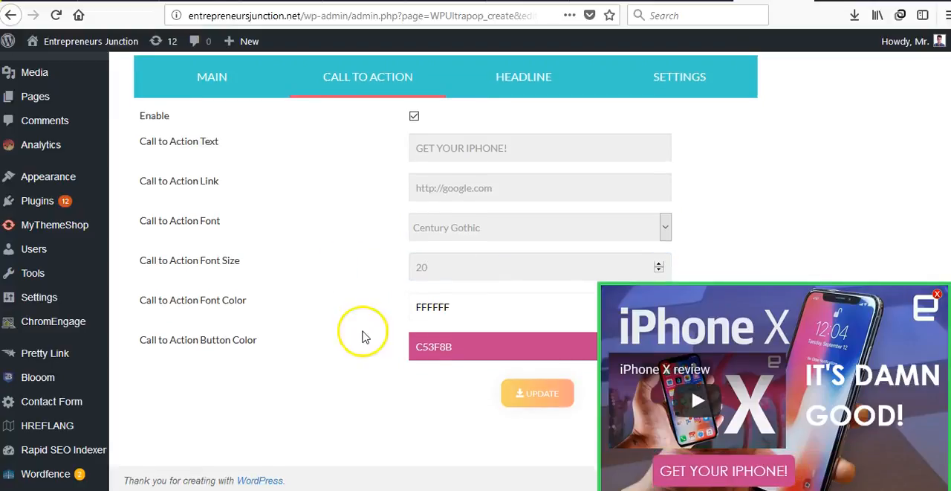
Set the call-to-action button color to C5295B and move the button slightly left within the popup preview
{"action": "left_click", "coordinate": [453, 348]}
{"action": "left_click", "coordinate": [539, 385]}
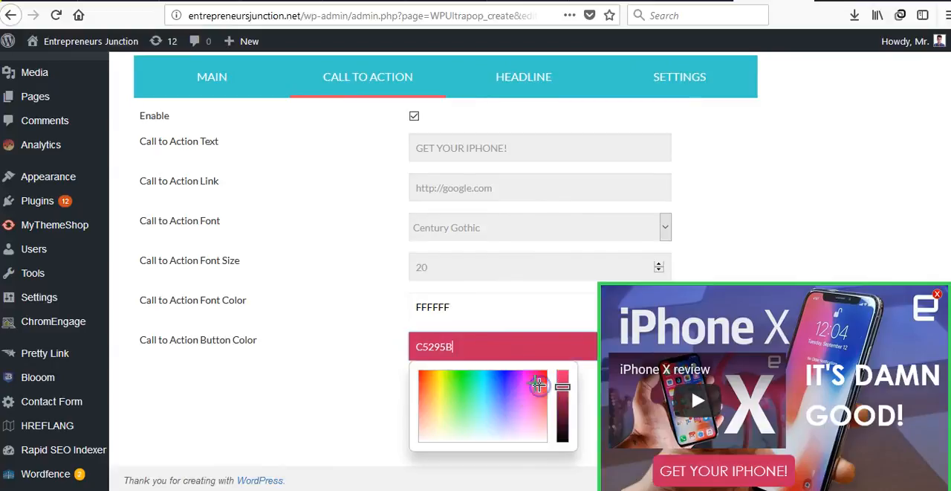
{"action": "left_click", "coordinate": [708, 464]}
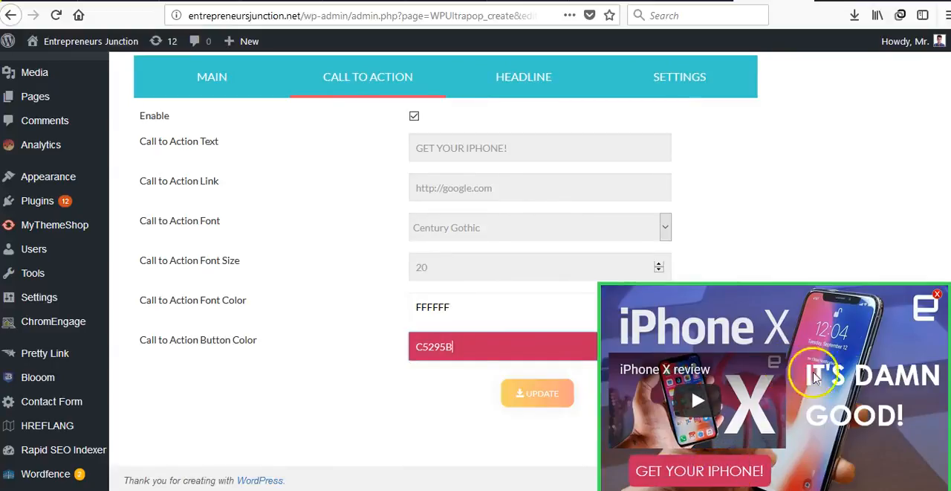
Move the headline slightly lower within the popup preview and review the headline's text, font and font style options
{"action": "left_click", "coordinate": [521, 83]}
{"action": "left_click_drag", "start_coordinate": [854, 377], "coordinate": [855, 386]}
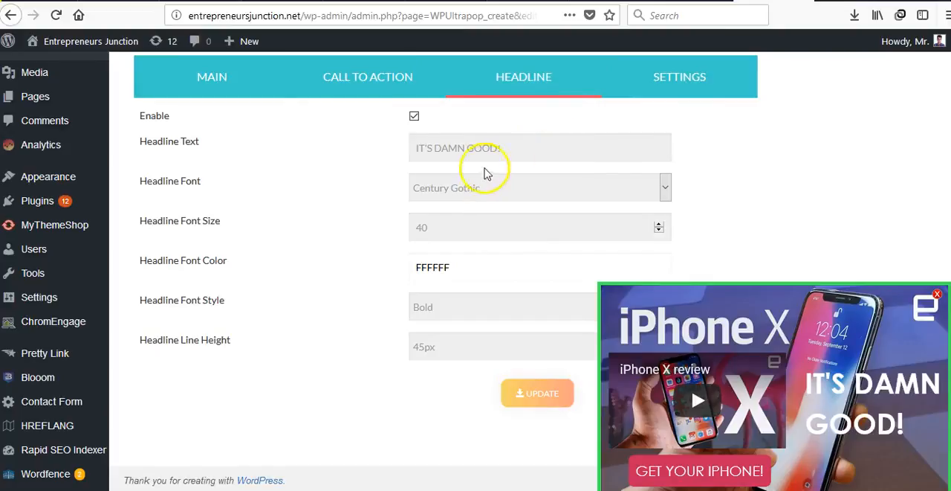
{"action": "left_click", "coordinate": [559, 187]}
{"action": "left_click", "coordinate": [559, 187]}
{"action": "left_click_drag", "start_coordinate": [513, 152], "coordinate": [373, 156]}
{"action": "left_click", "coordinate": [374, 156]}
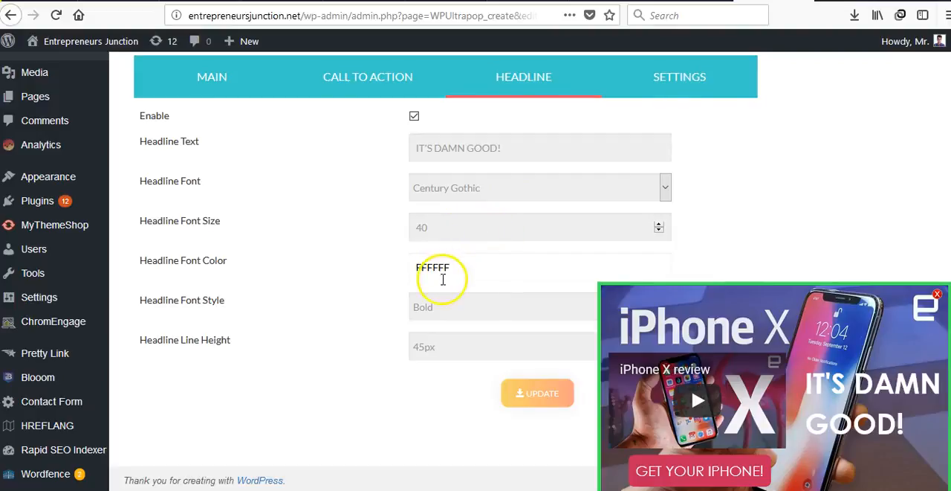
{"action": "left_click", "coordinate": [422, 303]}
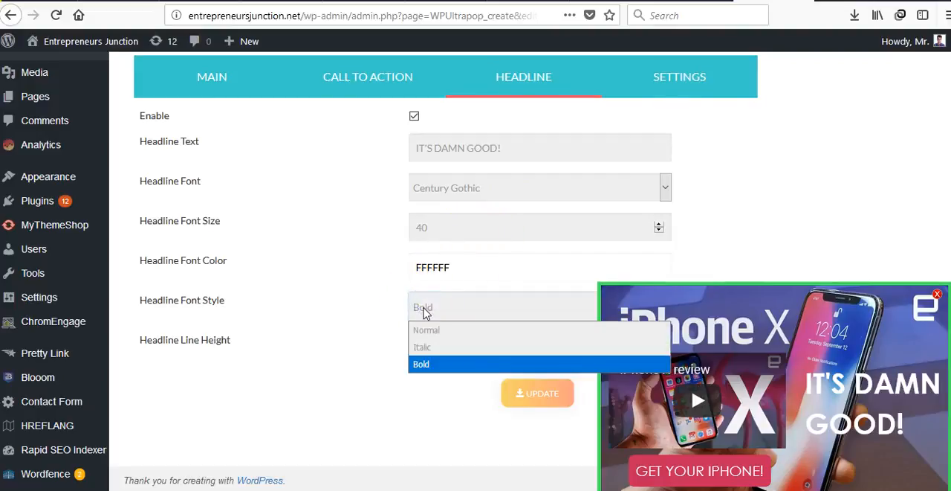
{"action": "left_click", "coordinate": [312, 327]}
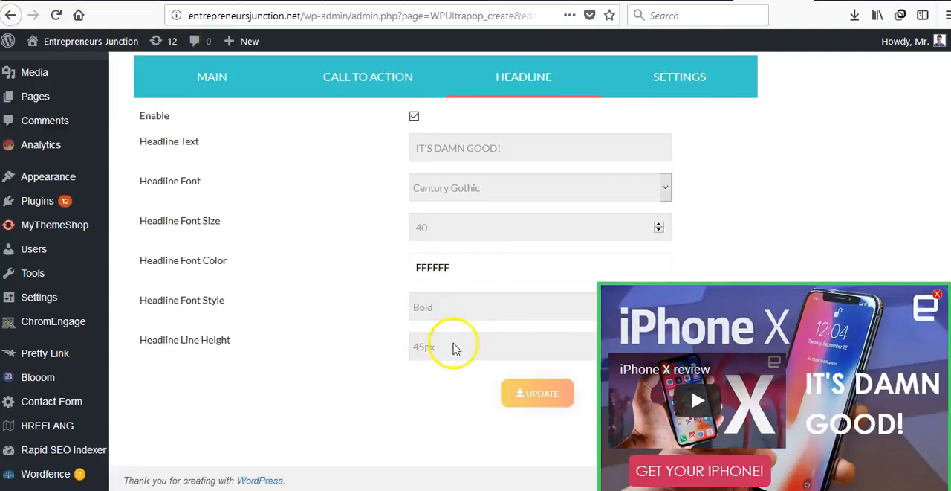
Review the campaign's mobile display, autoplay and controller options, and save the updated campaign
{"action": "scroll", "coordinate": [453, 297], "scroll_direction": "up", "scroll_amount": 3}
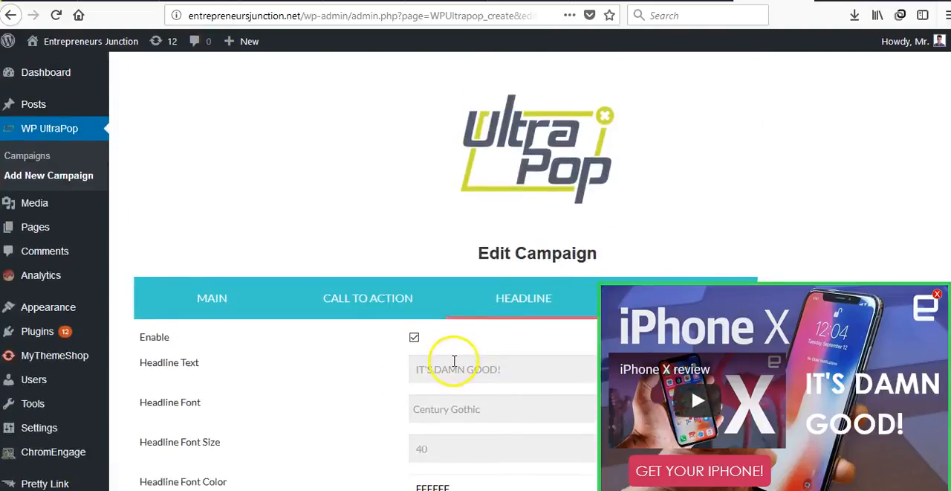
{"action": "scroll", "coordinate": [446, 357], "scroll_direction": "down", "scroll_amount": 3}
{"action": "left_click", "coordinate": [659, 102]}
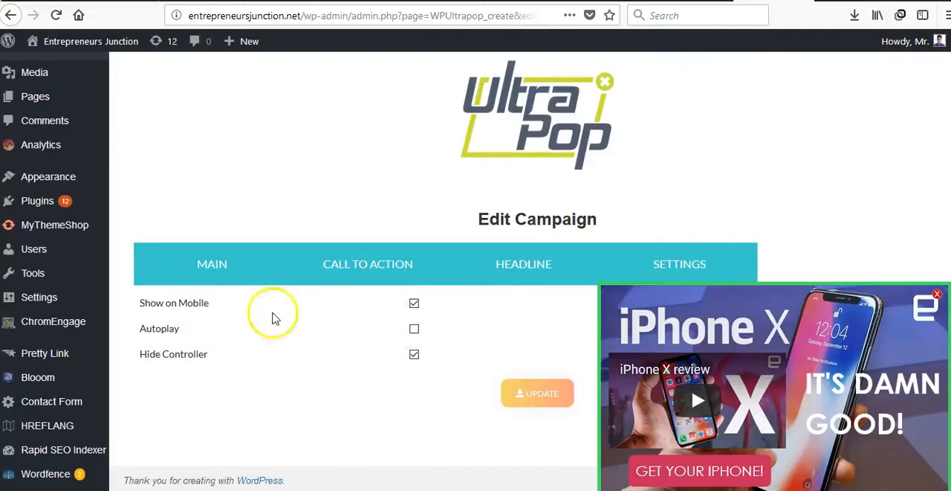
{"action": "left_click", "coordinate": [413, 330]}
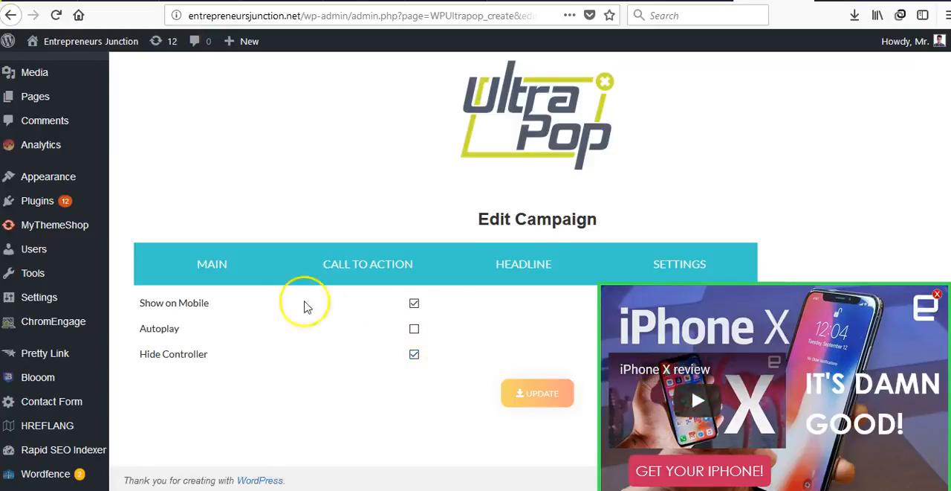
{"action": "left_click", "coordinate": [531, 396]}
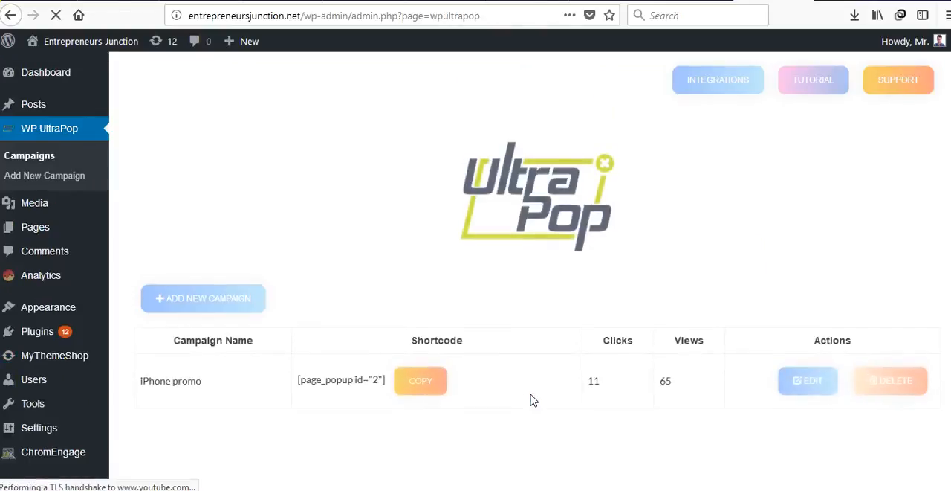
Copy the iPhone promo campaign's shortcode and open the "What is Bitcoin?" post for editing
{"action": "left_click", "coordinate": [432, 385]}
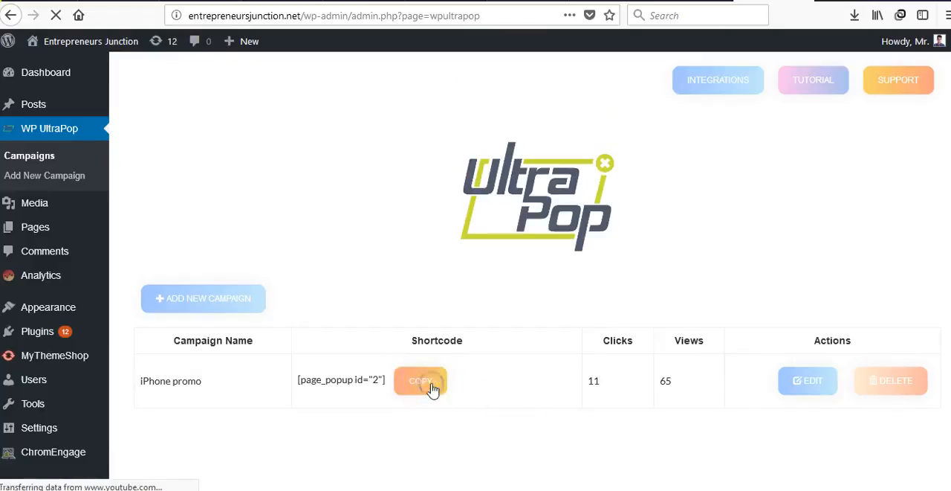
{"action": "mouse_move", "coordinate": [37, 102]}
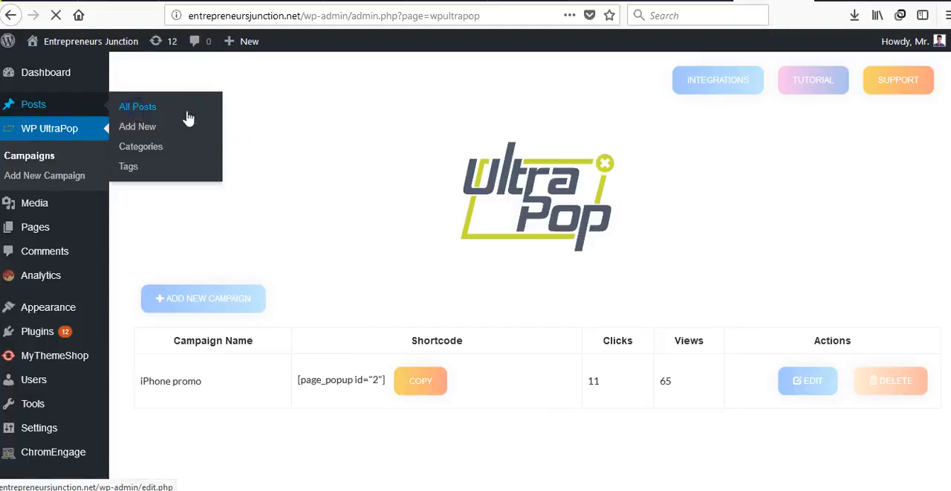
{"action": "left_click", "coordinate": [307, 136]}
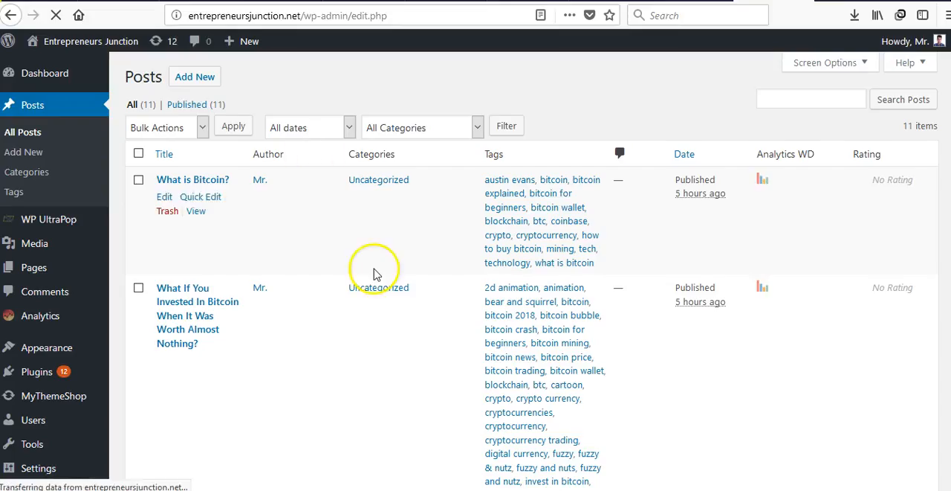
{"action": "left_click", "coordinate": [162, 199]}
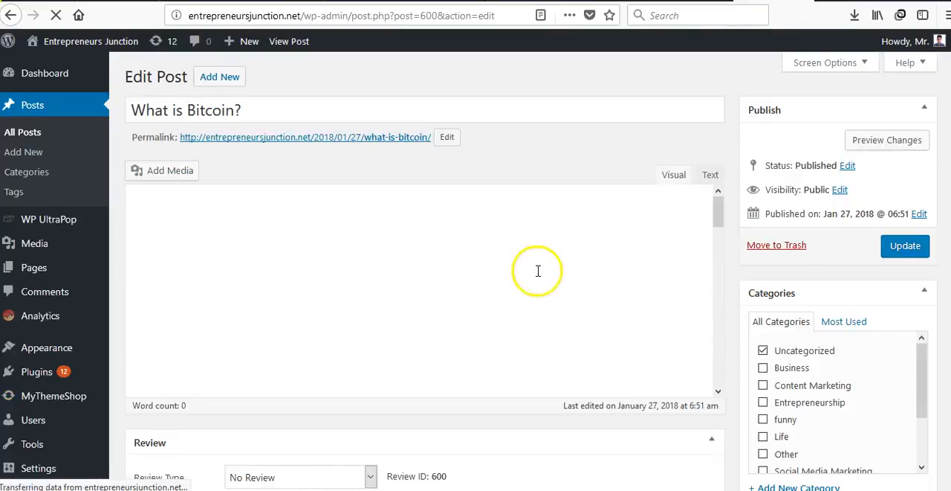
Insert the shortcode [page_popup id="2"] on its own line below the first paragraph of the post
{"action": "scroll", "coordinate": [593, 307], "scroll_direction": "down", "scroll_amount": 1}
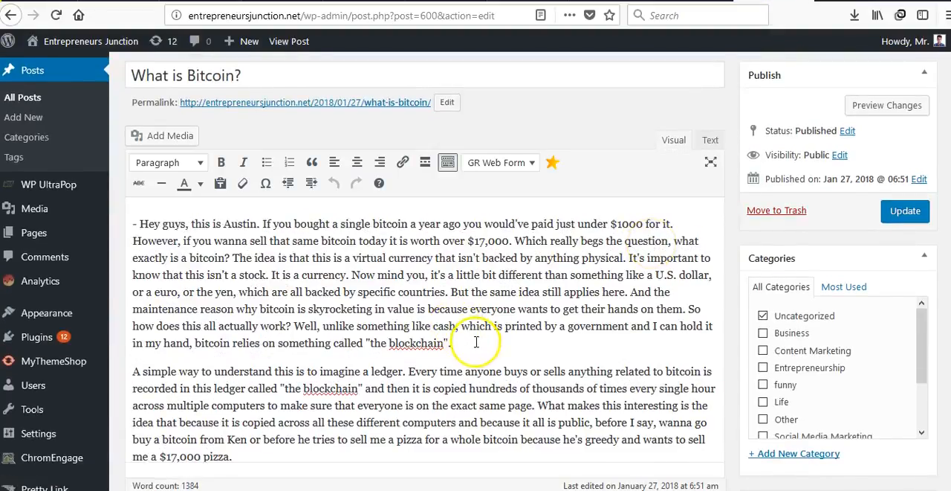
{"action": "key", "text": "Return"}
{"action": "key", "text": "Return"}
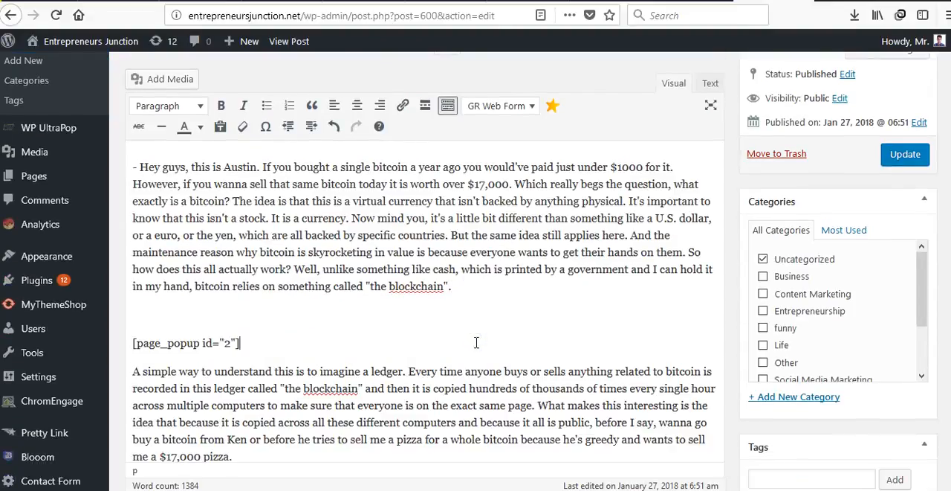
Update the "What is Bitcoin?" post and open its published page
{"action": "left_click", "coordinate": [916, 153]}
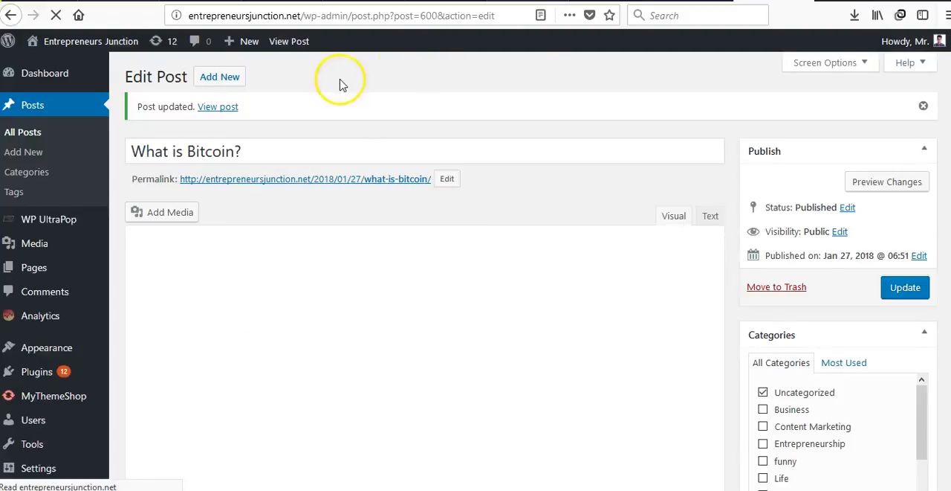
{"action": "left_click", "coordinate": [227, 112]}
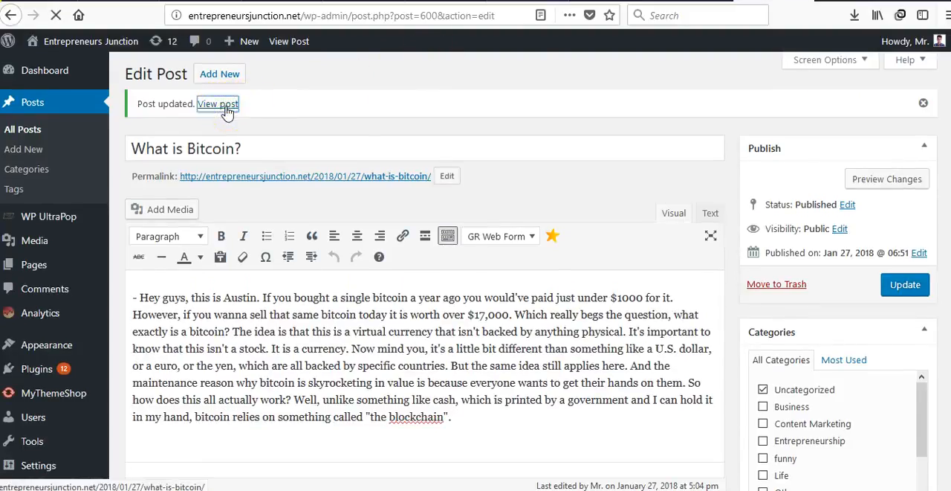